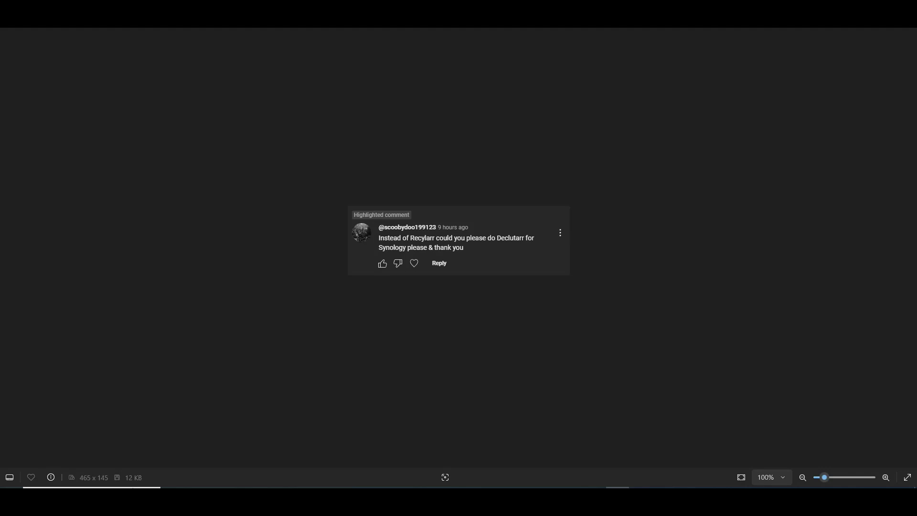
Advance Windows Photos to the next image, the donations thank-you picture
key("Right")
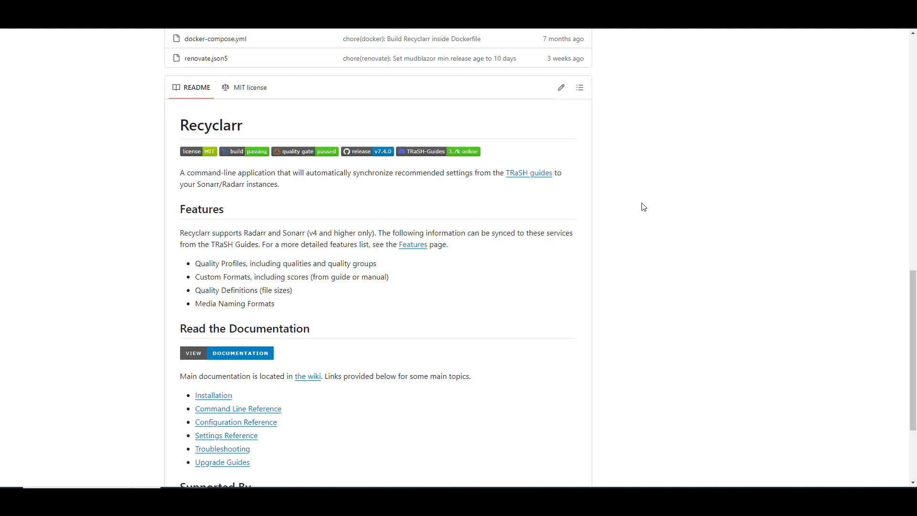
Scroll down the Recyclarr README, then switch to the decluttarr repository page
scroll(631, 196, "down", 1)
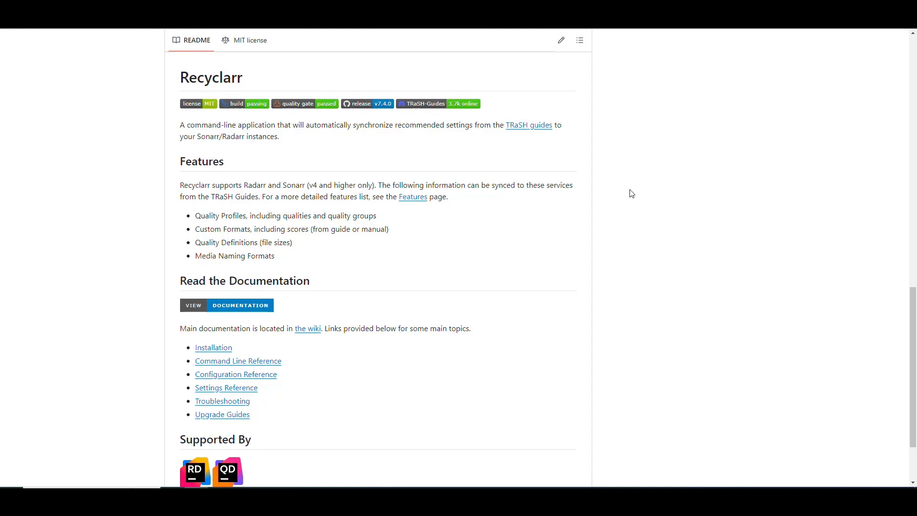
left_click(573, 14)
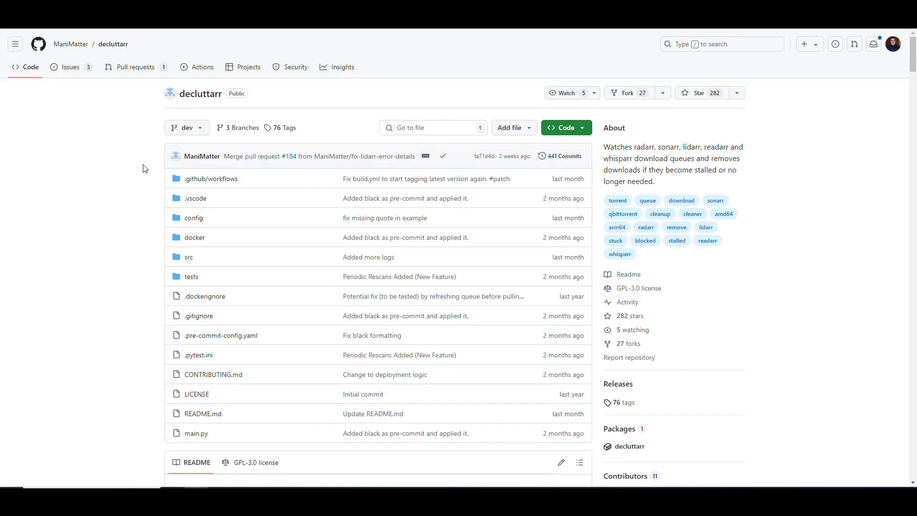
left_click_drag(605, 149, 633, 148)
left_click_drag(695, 158, 635, 158)
double_click(645, 147)
double_click(669, 147)
double_click(691, 148)
double_click(718, 146)
double_click(617, 157)
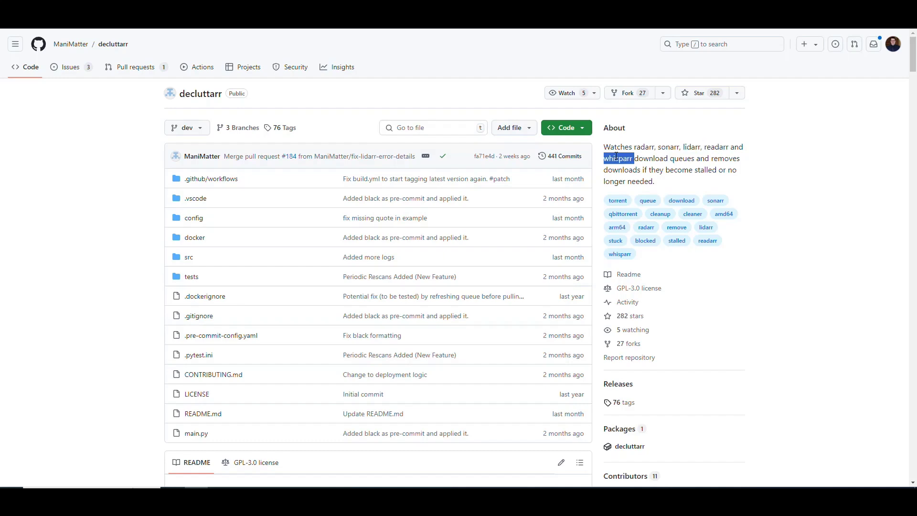
left_click(661, 158)
left_click_drag(695, 159, 635, 148)
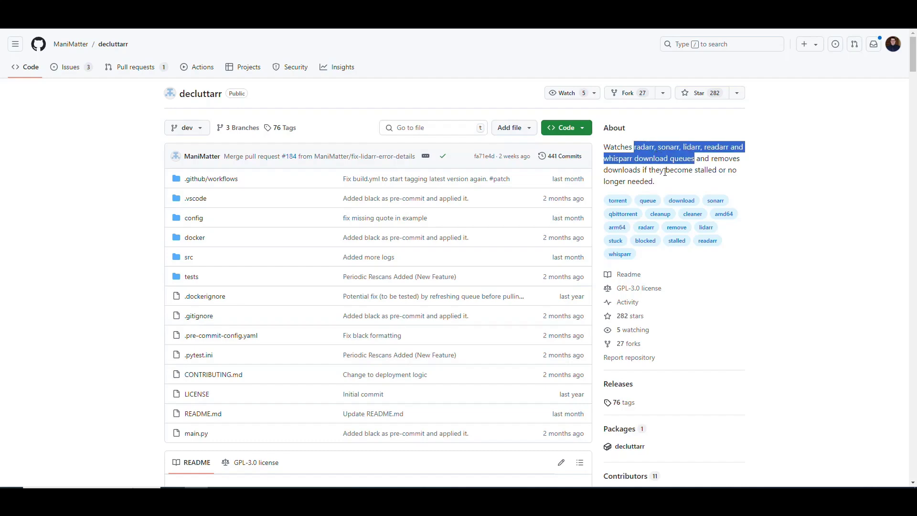
left_click(666, 171)
left_click_drag(717, 170, 645, 170)
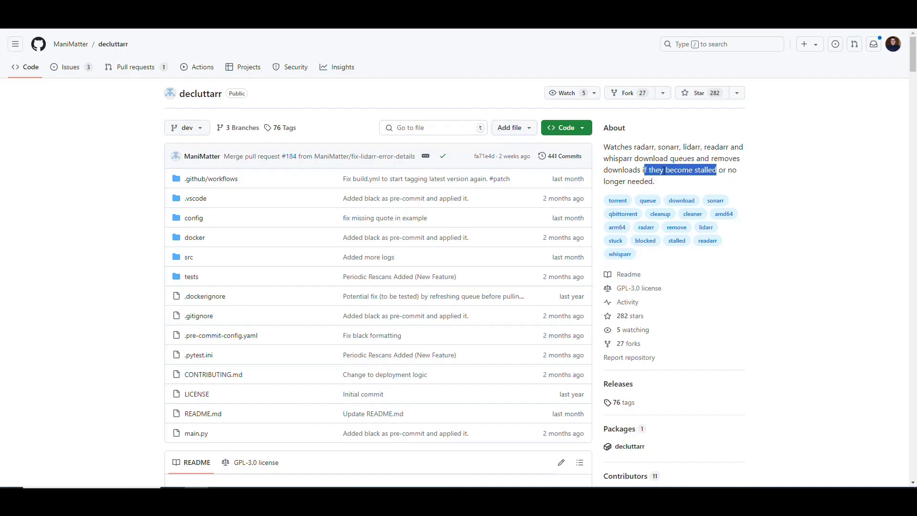
double_click(699, 171)
left_click(679, 173)
double_click(712, 171)
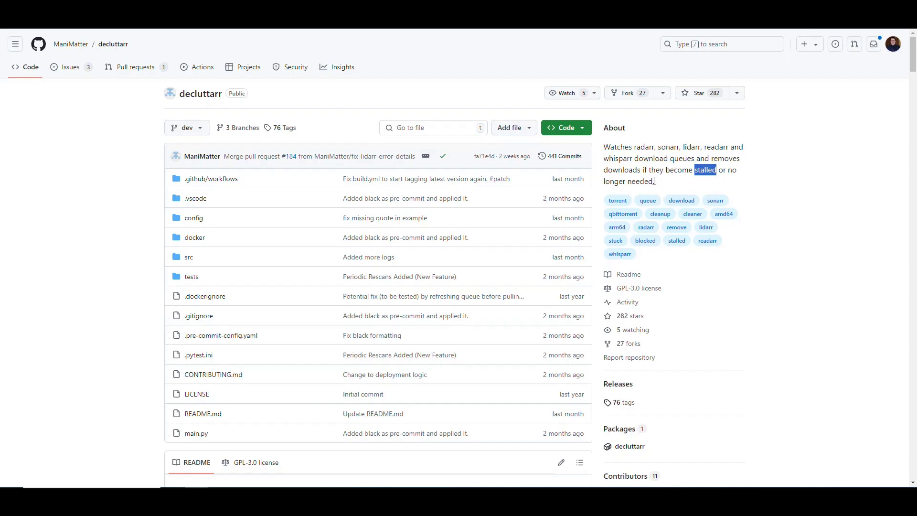
left_click_drag(728, 170, 653, 182)
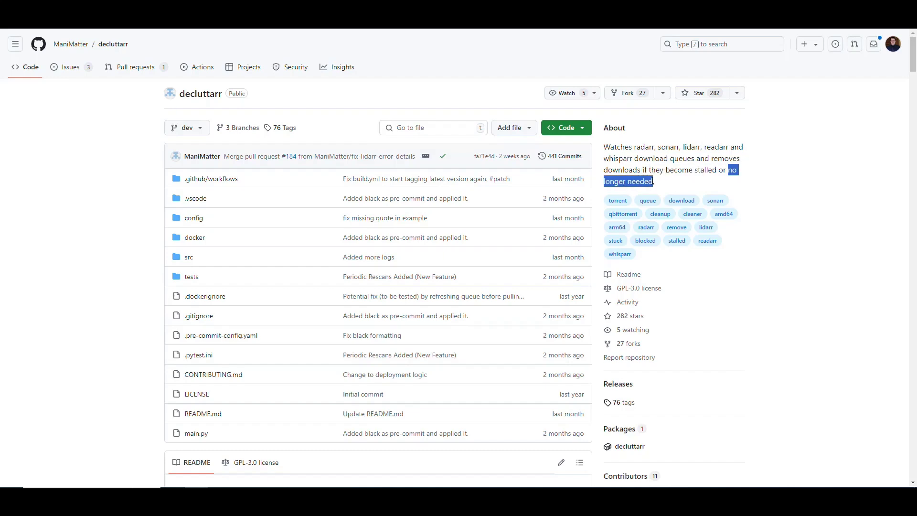
left_click(681, 169)
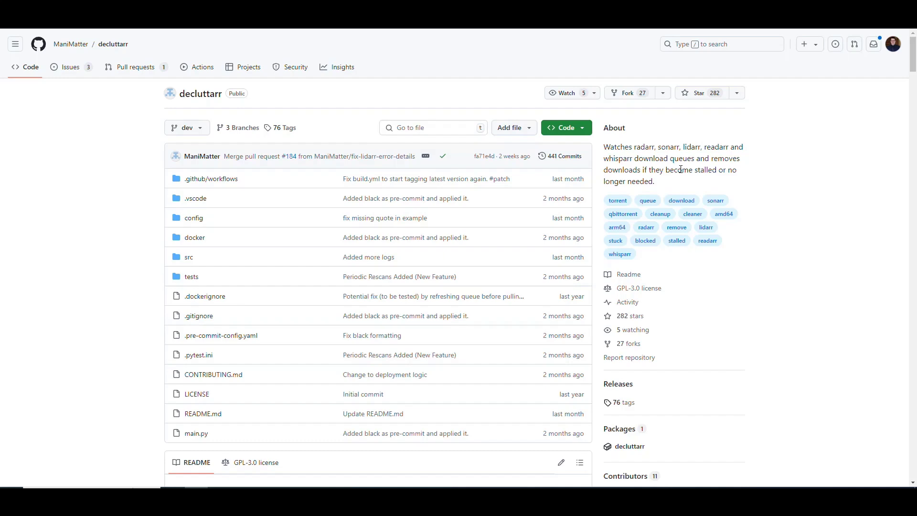
left_click_drag(655, 183, 635, 147)
left_click(646, 166)
left_click_drag(652, 167, 649, 167)
Scroll the decluttarr README down to its Overview section
scroll(105, 201, "down", 6)
scroll(105, 200, "down", 2)
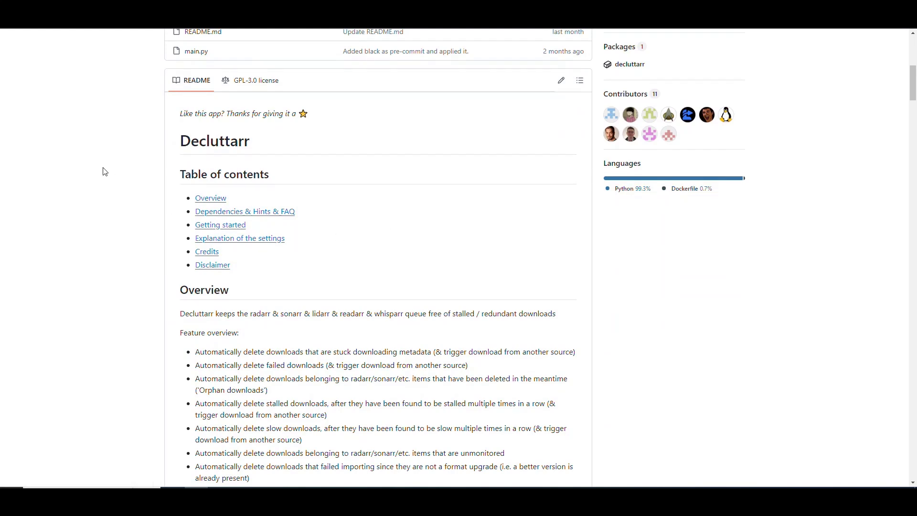
scroll(88, 166, "down", 1)
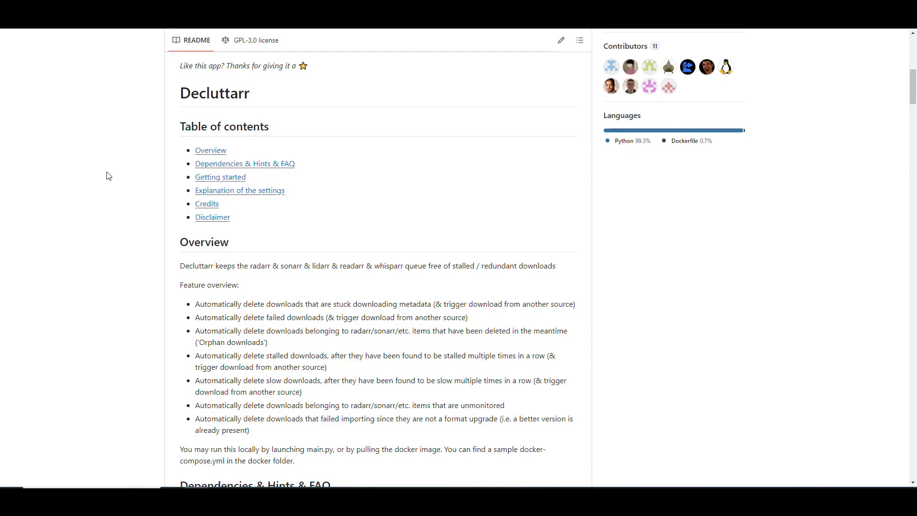
scroll(123, 149, "down", 3)
scroll(126, 151, "up", 1)
scroll(126, 152, "up", 1)
scroll(145, 172, "down", 2)
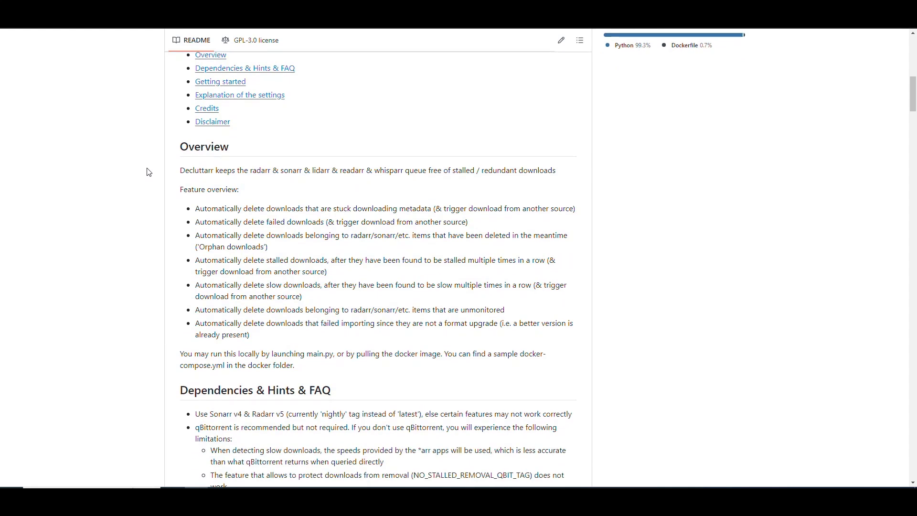
Briefly highlight the app list in the Overview's first sentence, then reveal the feature list
left_click_drag(249, 123, 514, 123)
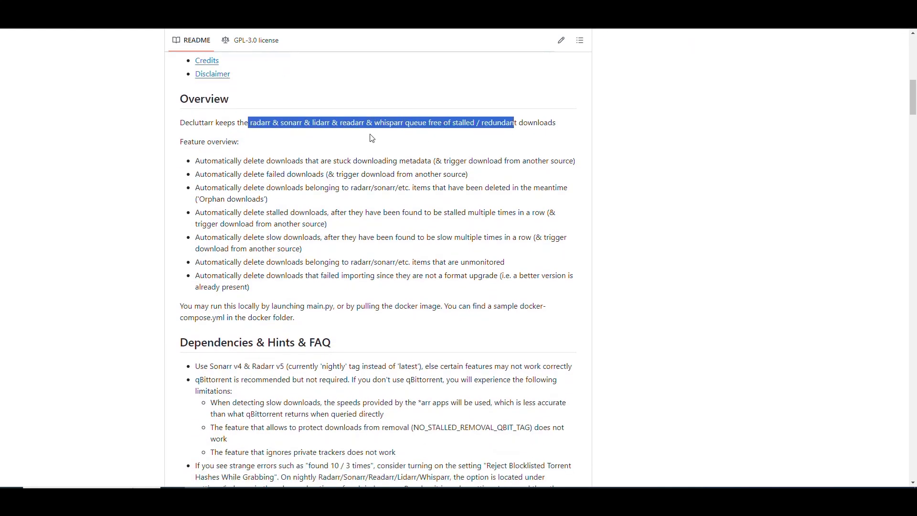
left_click(439, 124)
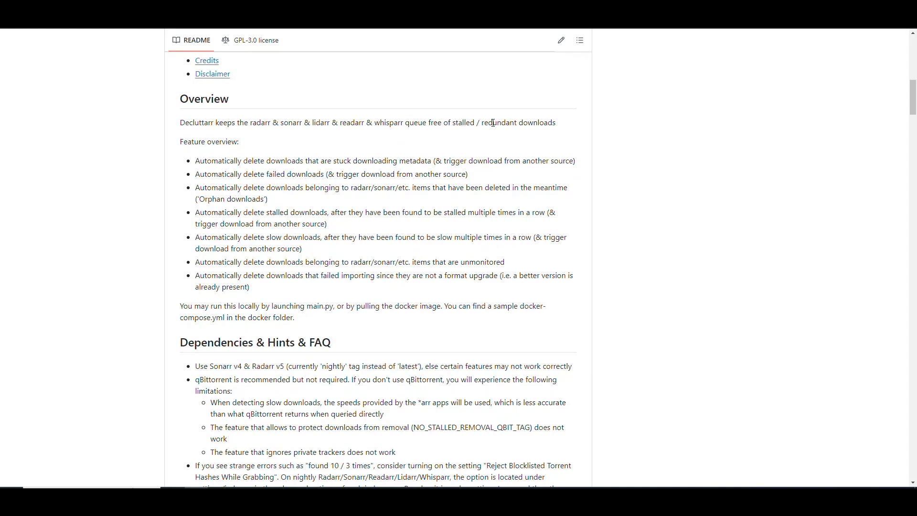
scroll(483, 123, "down", 1)
Highlight 'metadata' and 'stuck downloading metadata' in the first feature bullet, clearing each
left_click_drag(196, 113, 353, 117)
double_click(416, 113)
left_click(431, 114)
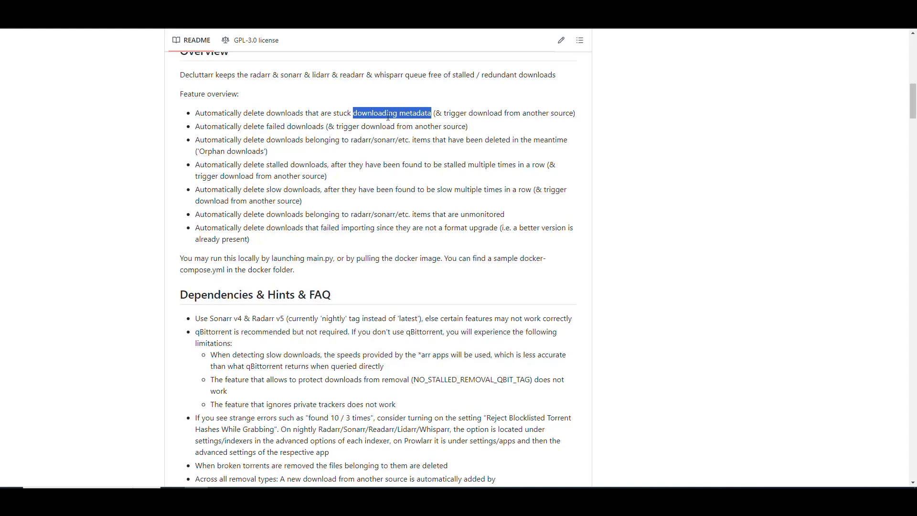
left_click(372, 115)
left_click_drag(430, 115, 332, 115)
left_click(333, 115)
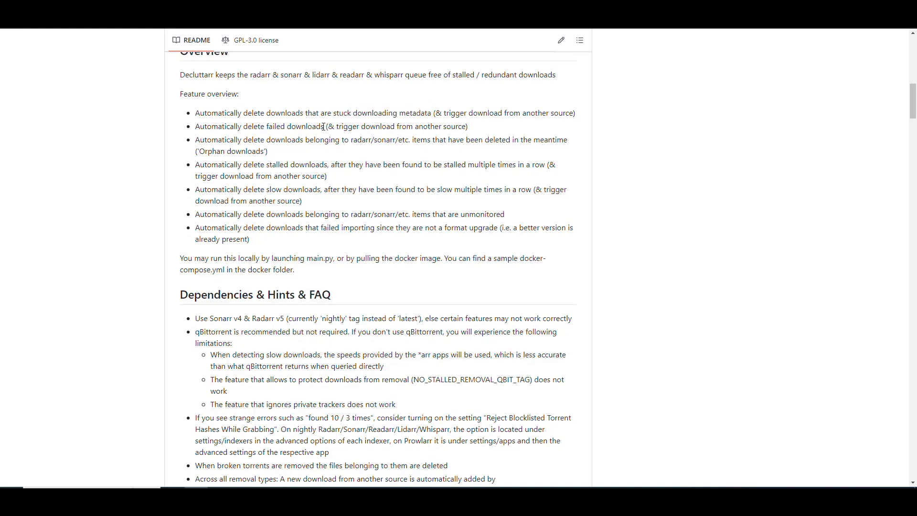
Highlight 'delete failed downloads' and 'radarr/sonarr/etc', then select the entire orphan downloads line
left_click_drag(324, 127, 228, 126)
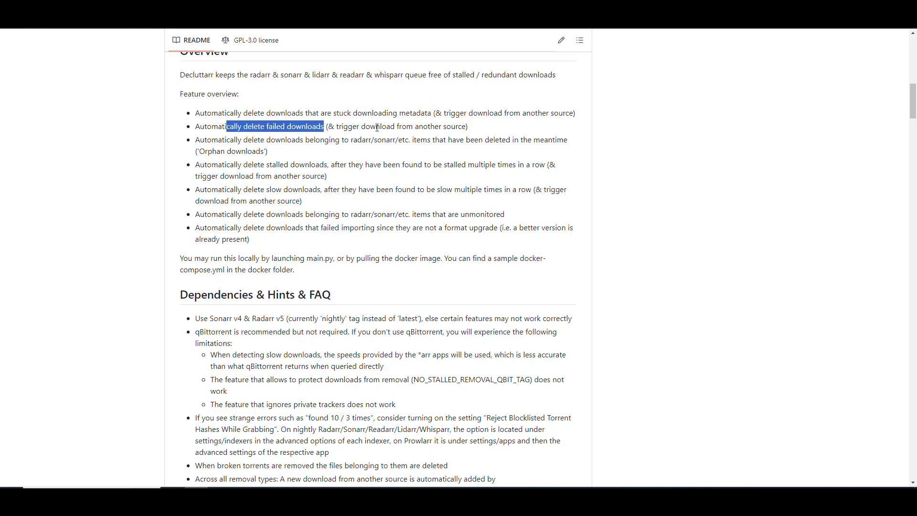
left_click(456, 125)
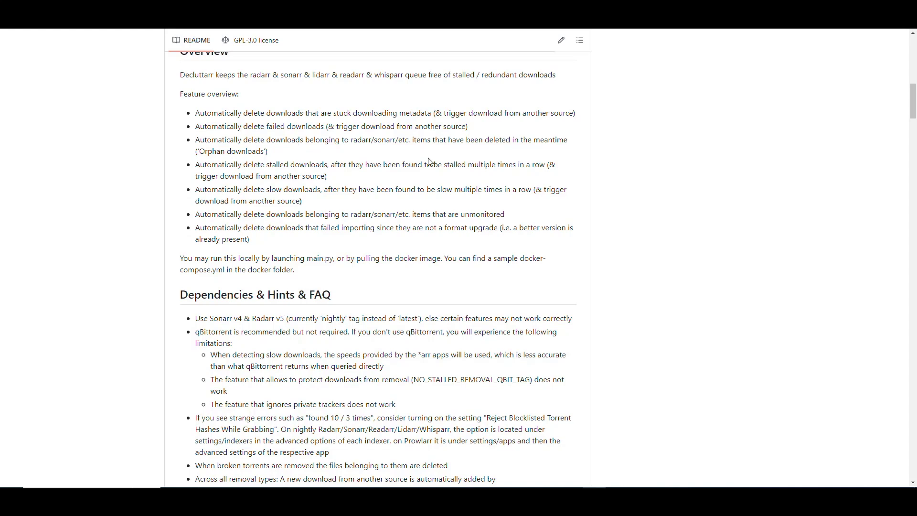
left_click_drag(408, 139, 346, 139)
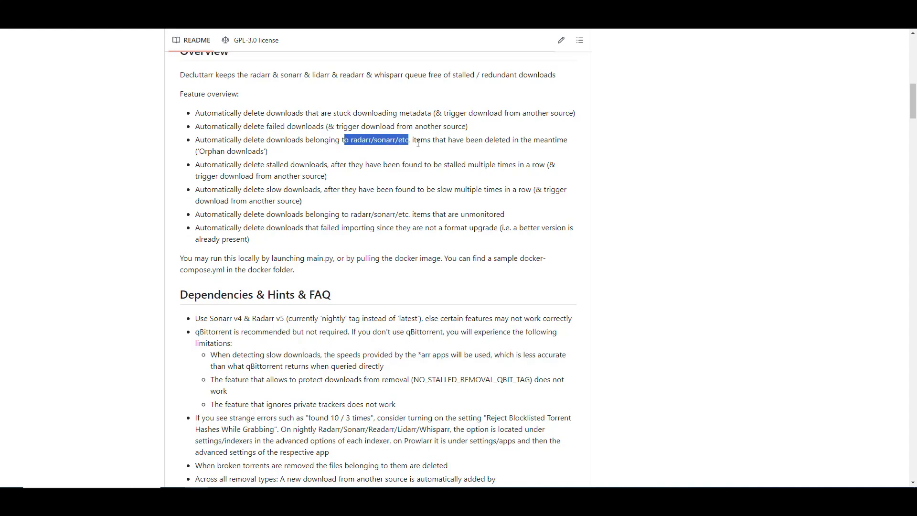
left_click(433, 142)
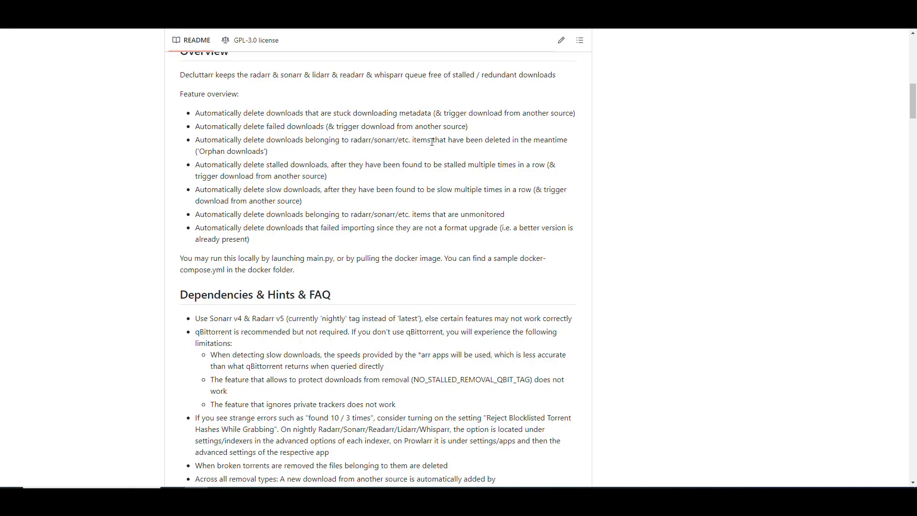
triple_click(273, 152)
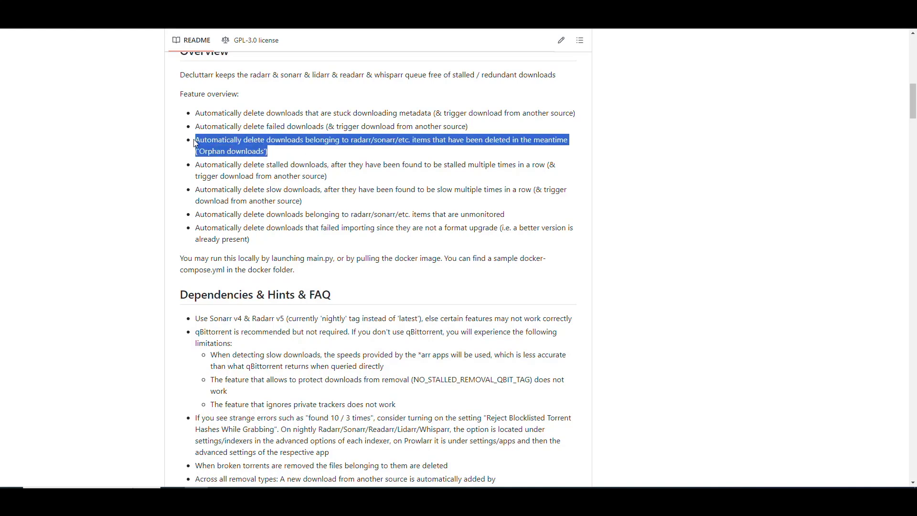
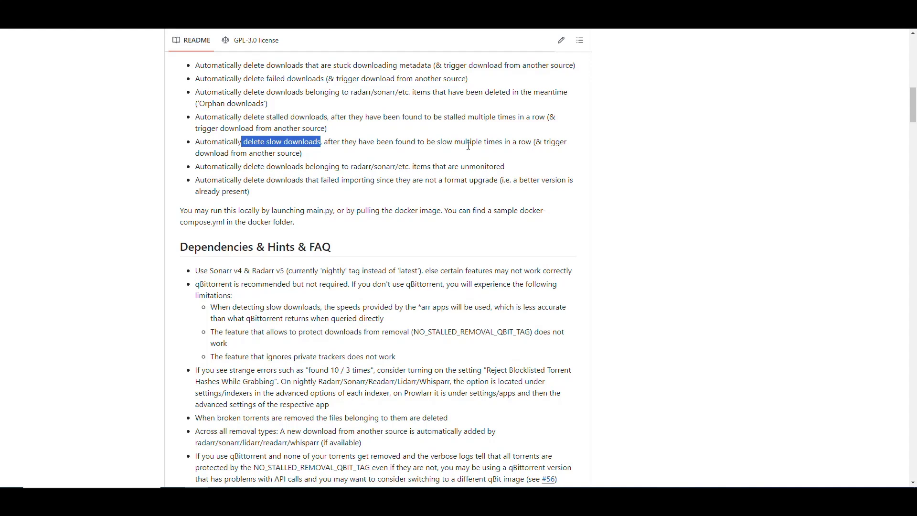
triple_click(312, 156)
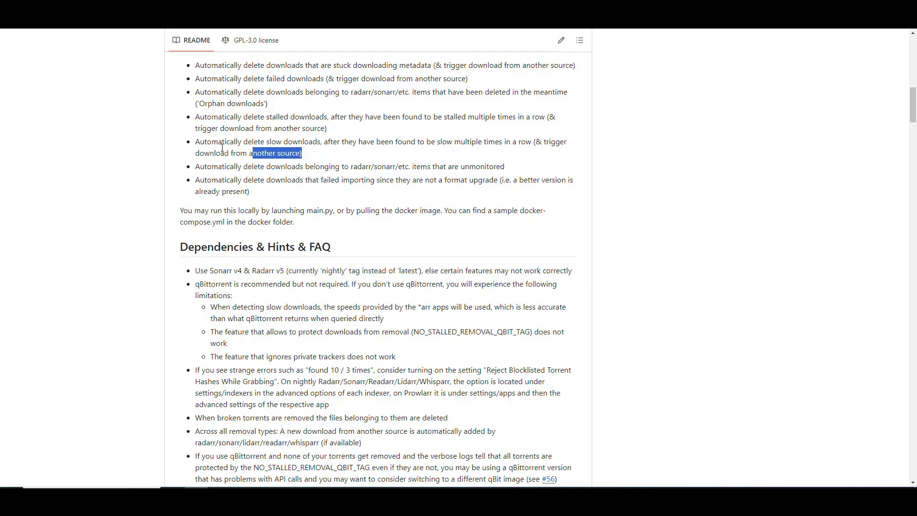
left_click_drag(308, 153, 199, 144)
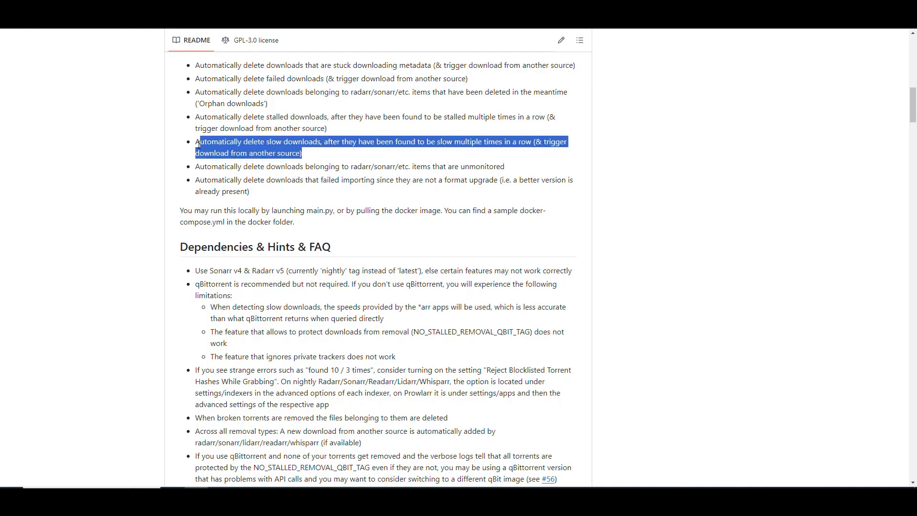
left_click(310, 155)
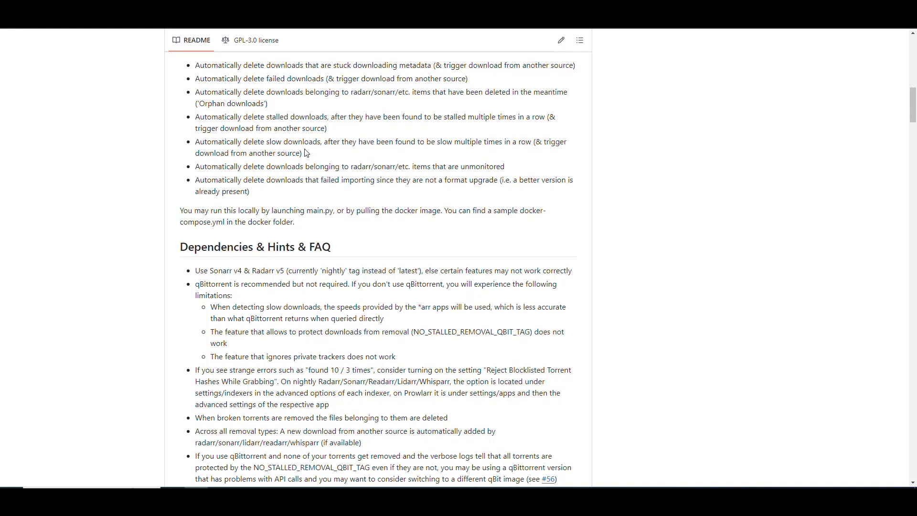
triple_click(308, 156)
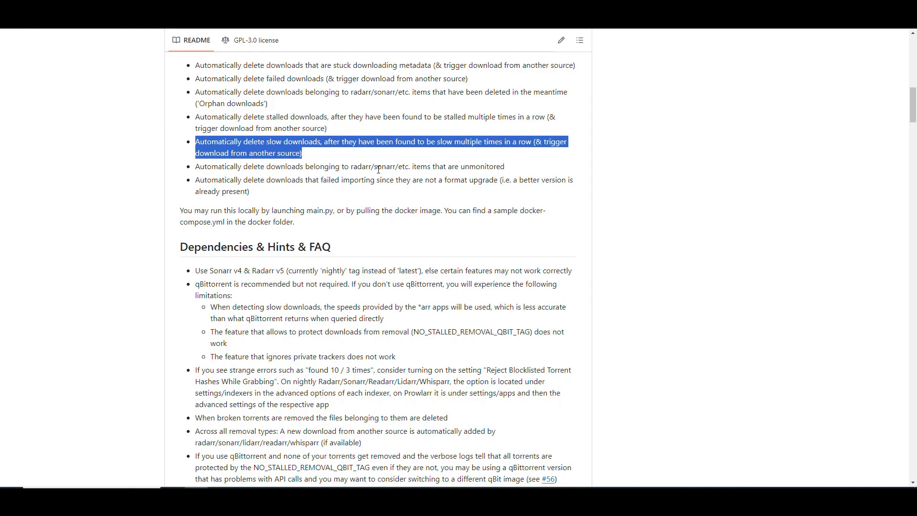
left_click_drag(408, 167, 352, 168)
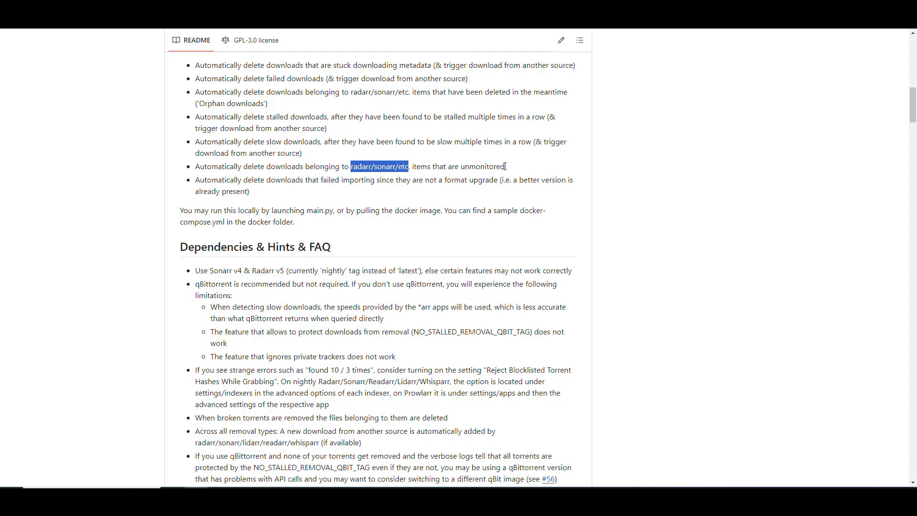
left_click_drag(506, 166, 444, 167)
left_click(396, 165)
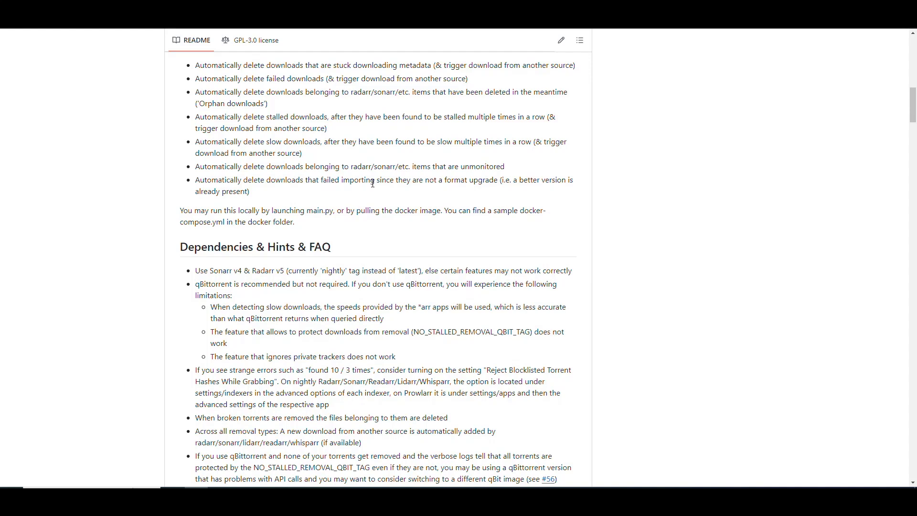
left_click_drag(274, 180, 374, 182)
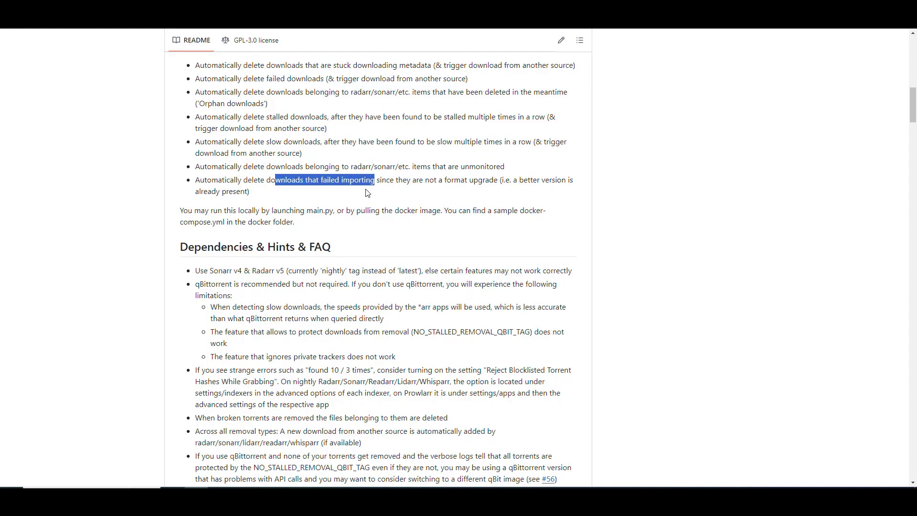
left_click(498, 182)
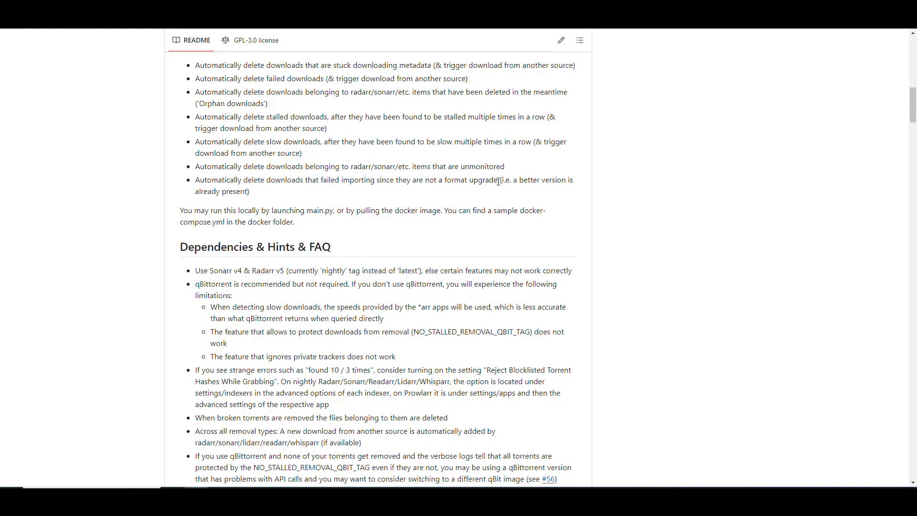
left_click_drag(513, 182, 574, 182)
left_click_drag(257, 195, 223, 180)
left_click(315, 183)
scroll(323, 182, "up", 1)
left_click_drag(195, 113, 290, 242)
left_click(291, 242)
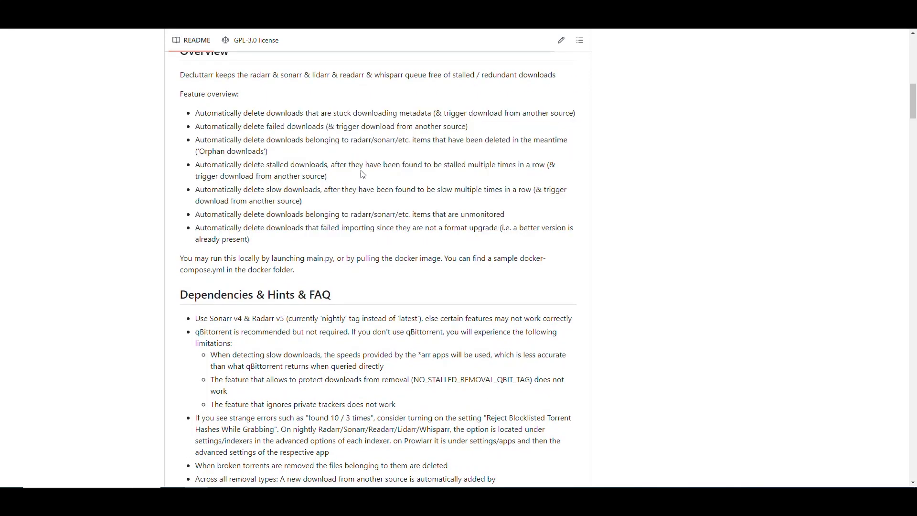
scroll(358, 168, "down", 4)
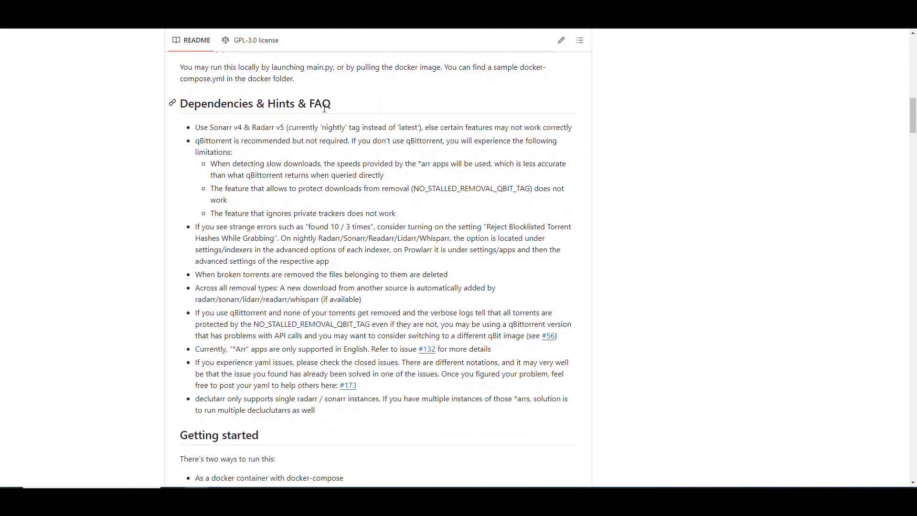
left_click_drag(194, 68, 351, 68)
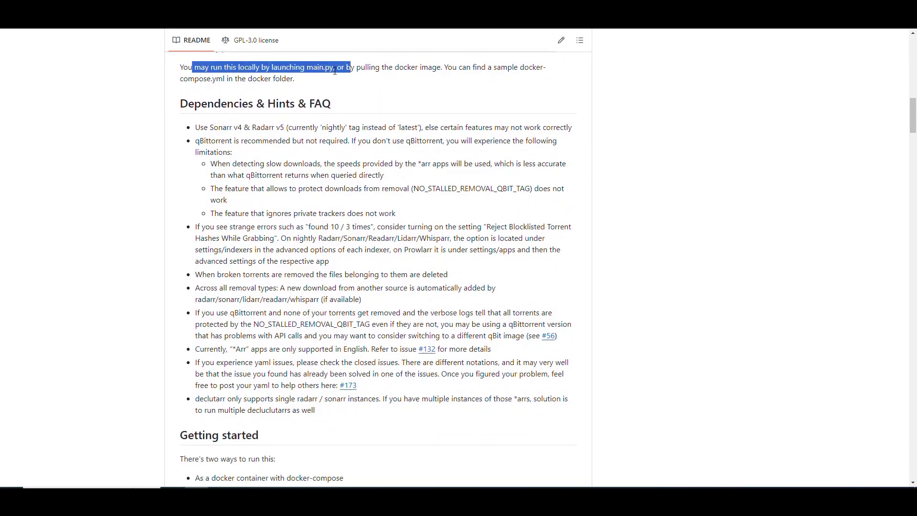
left_click(306, 67)
double_click(305, 68)
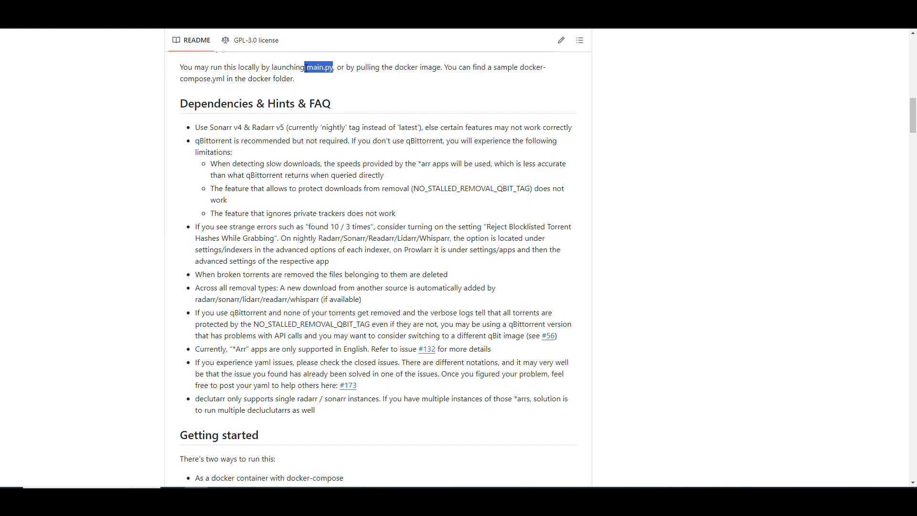
left_click_drag(436, 67, 394, 68)
left_click(403, 95)
scroll(393, 88, "down", 1)
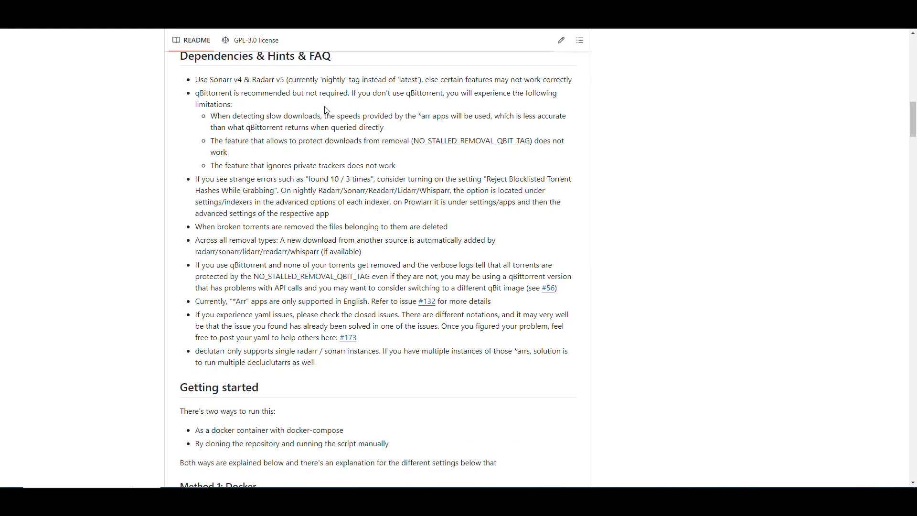
scroll(362, 148, "up", 1)
scroll(362, 148, "down", 1)
left_click_drag(285, 80, 211, 81)
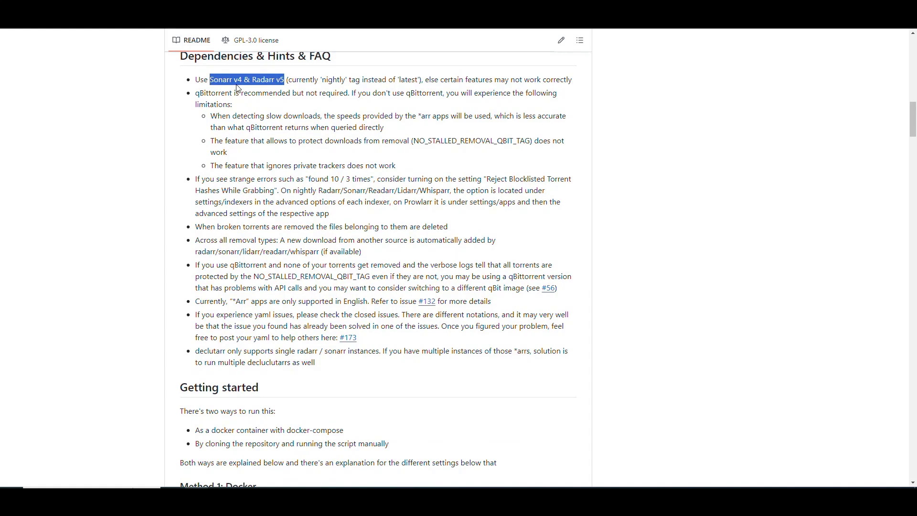
left_click(315, 88)
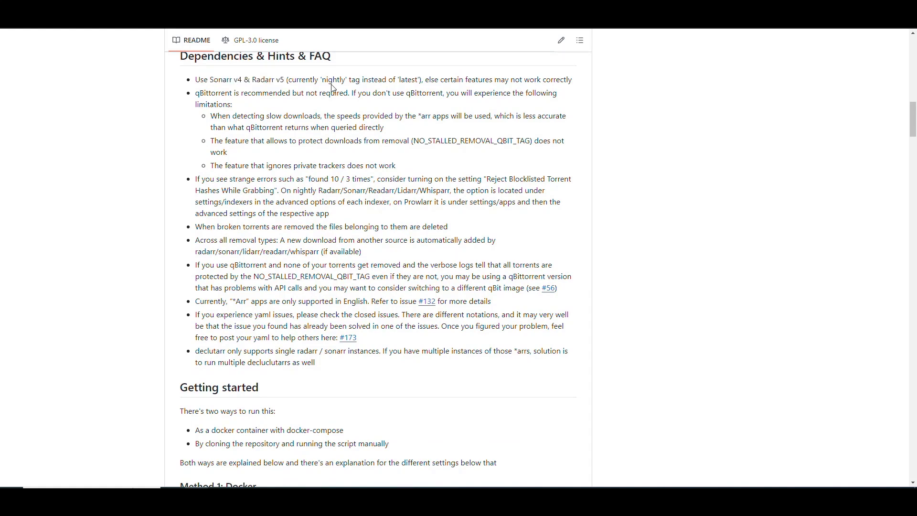
left_click_drag(345, 81, 323, 81)
double_click(408, 79)
left_click(407, 79)
left_click_drag(443, 79, 534, 82)
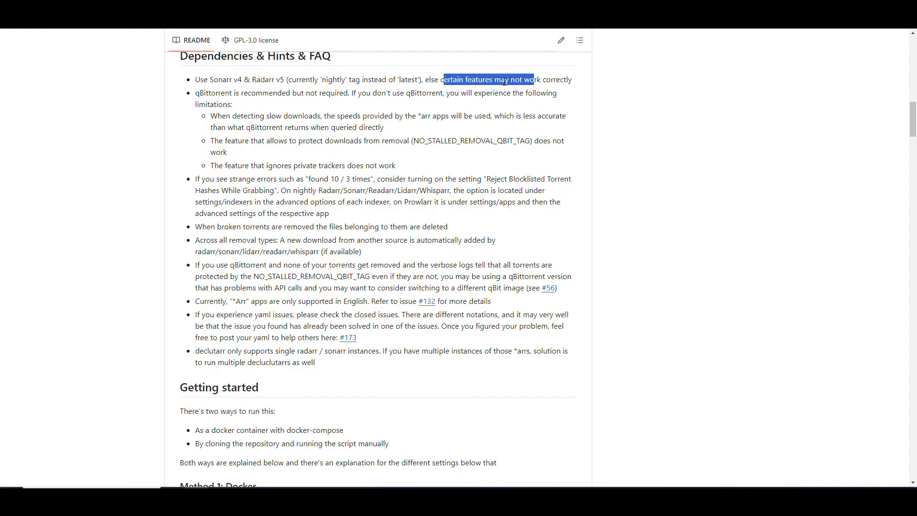
left_click(404, 81)
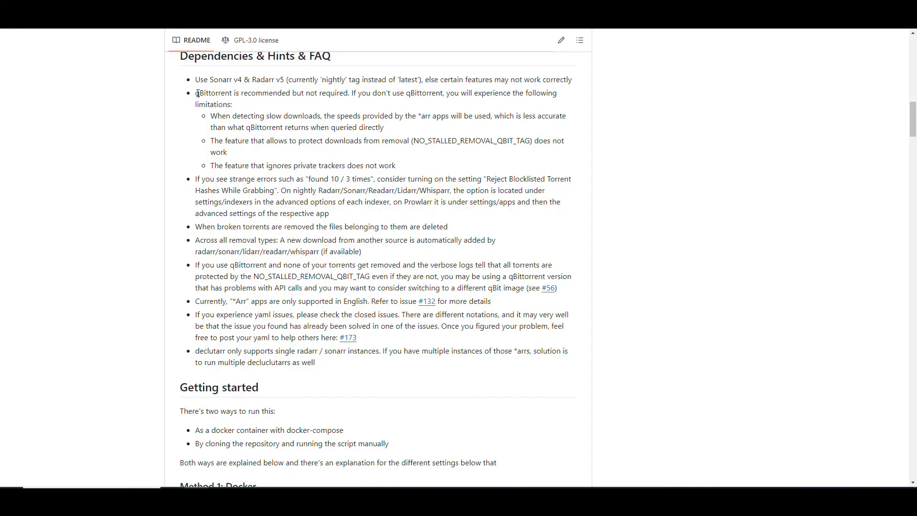
left_click_drag(198, 93, 234, 93)
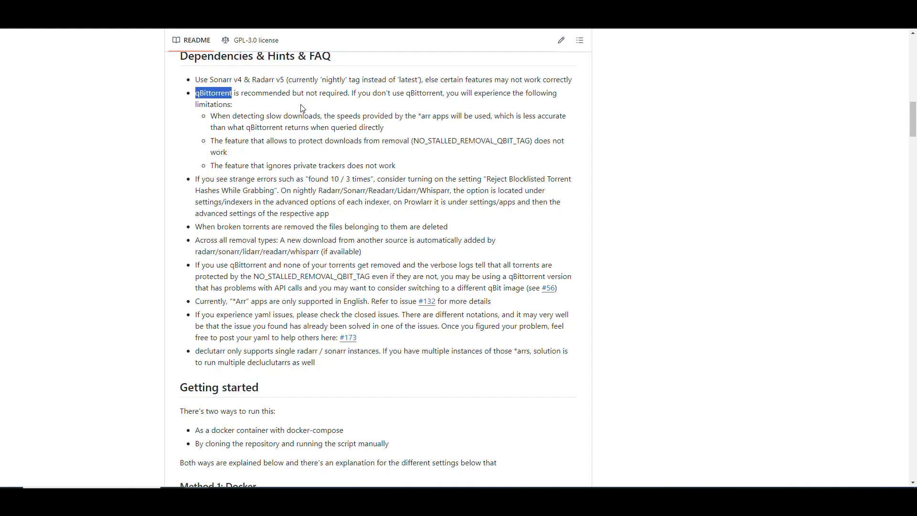
left_click_drag(229, 113, 409, 171)
left_click(385, 151)
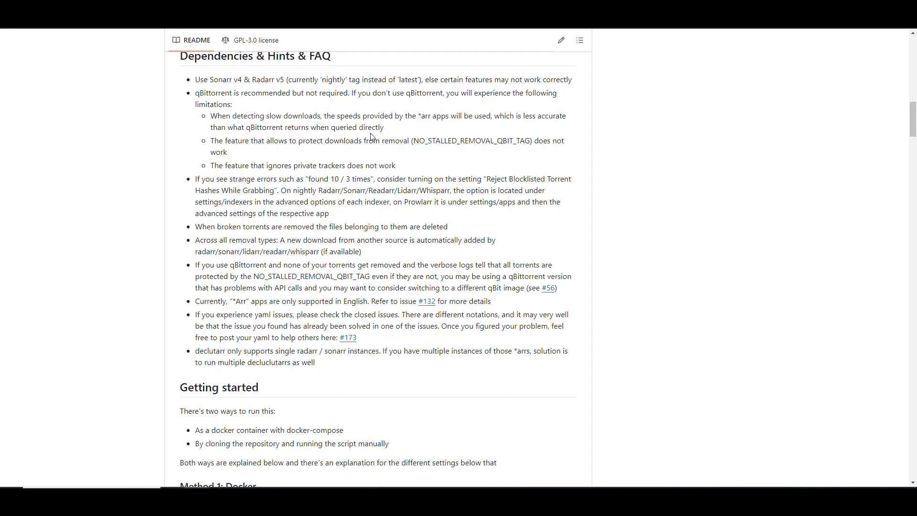
Scroll the Decluttarr README to the install methods, reviewing the manual-script and docker-compose options
scroll(353, 116, "down", 1)
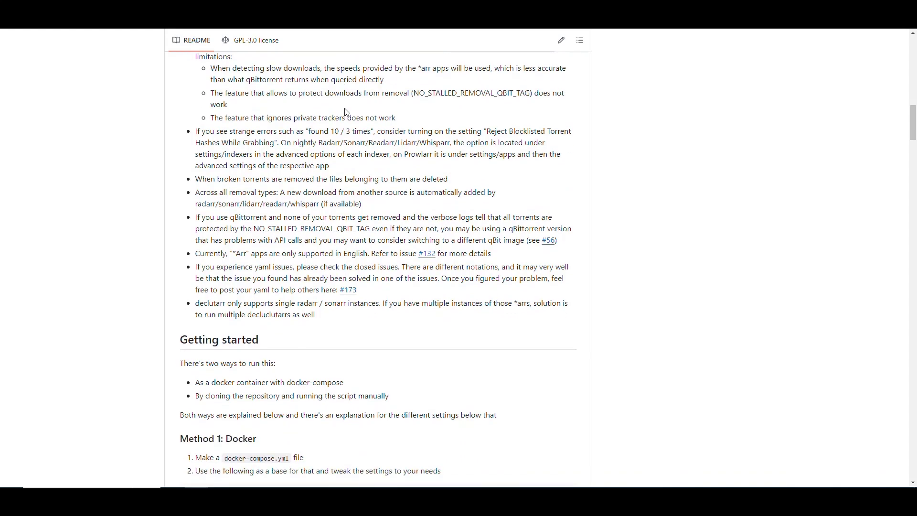
scroll(345, 108, "down", 1)
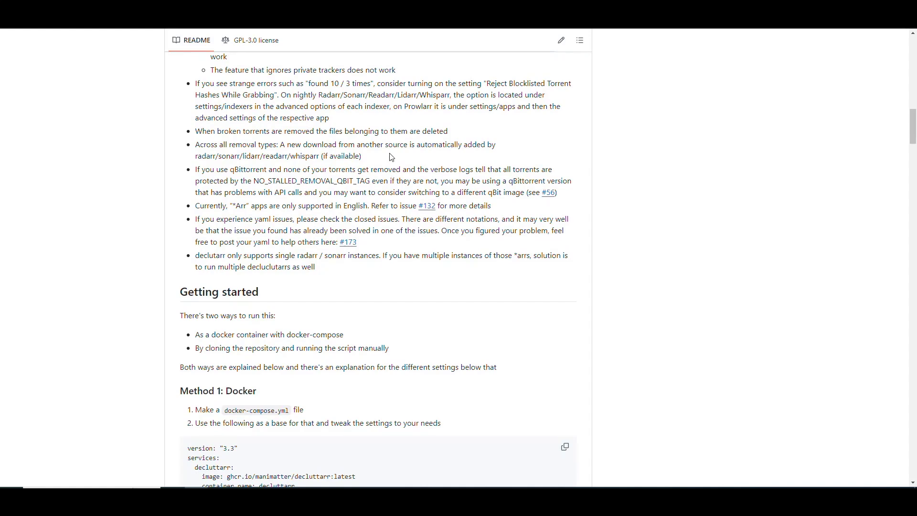
scroll(392, 158, "up", 3)
scroll(365, 119, "down", 9)
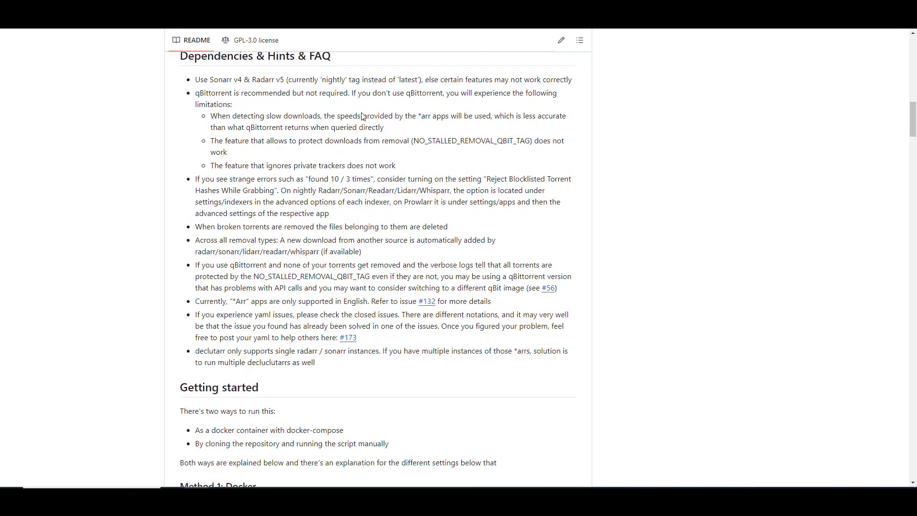
scroll(373, 126, "up", 1)
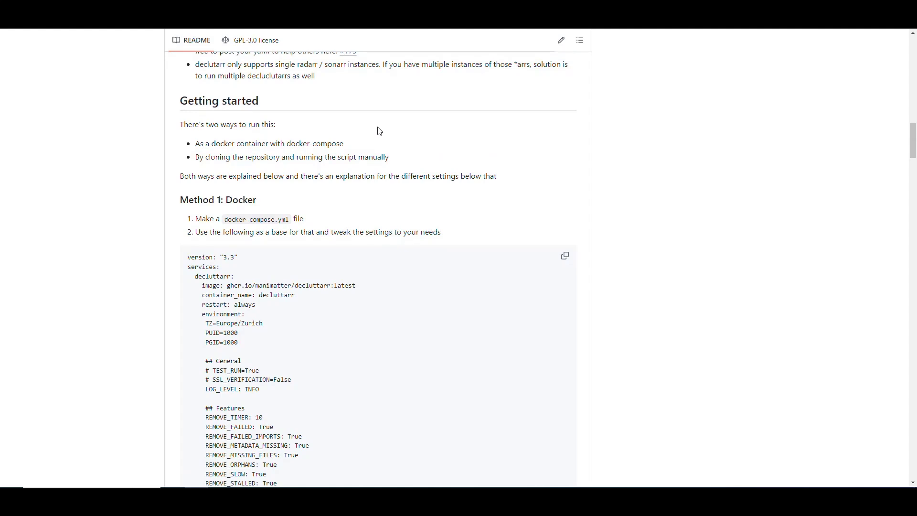
scroll(355, 154, "down", 1)
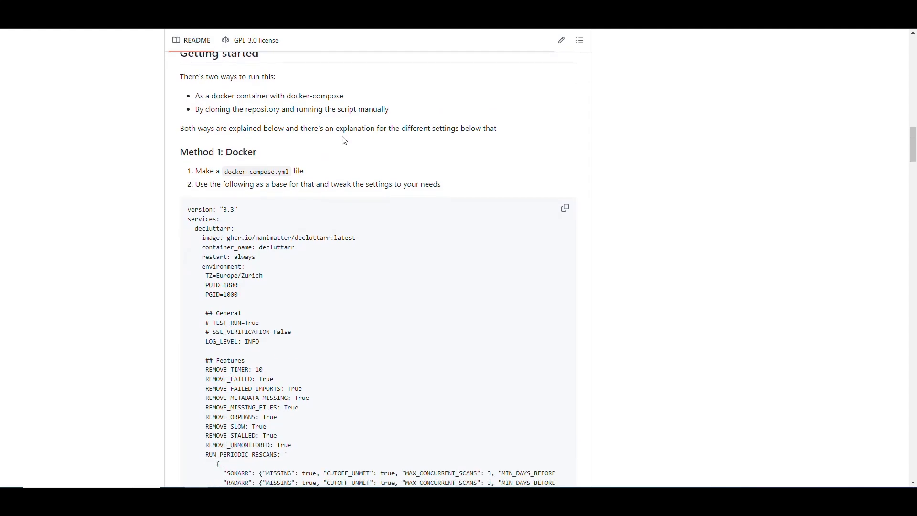
left_click_drag(390, 109, 293, 109)
left_click(293, 109)
left_click_drag(347, 99, 268, 101)
left_click(348, 100)
Copy the Method 1: Docker sample compose YAML and dismiss the Container Manager error
scroll(352, 146, "down", 1)
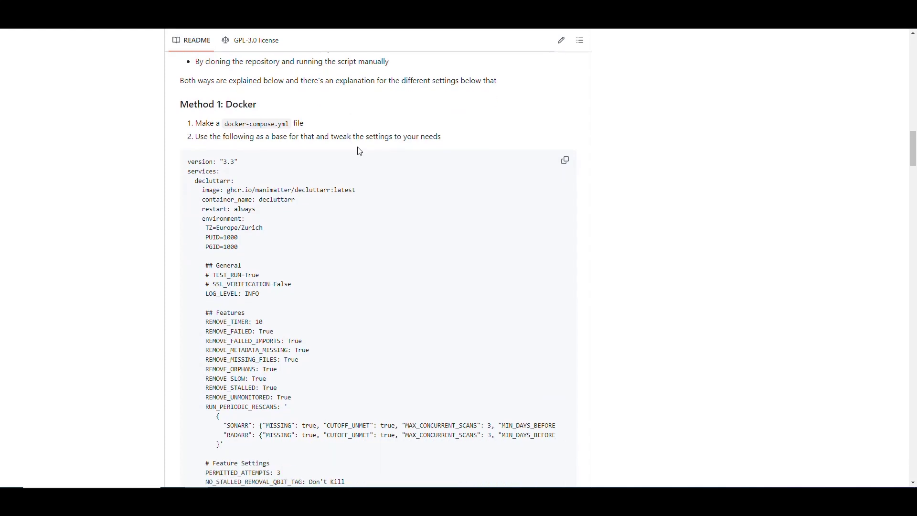
left_click(565, 160)
scroll(439, 213, "down", 12)
scroll(433, 207, "up", 5)
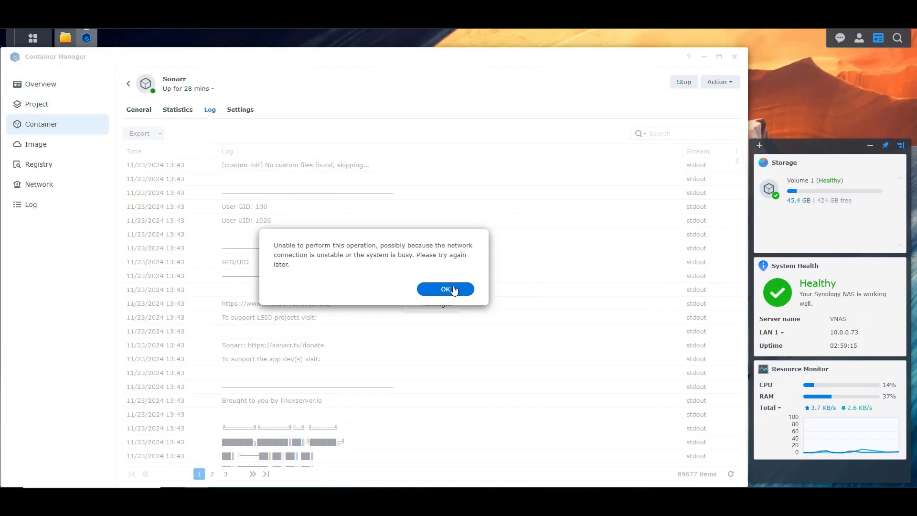
left_click(454, 288)
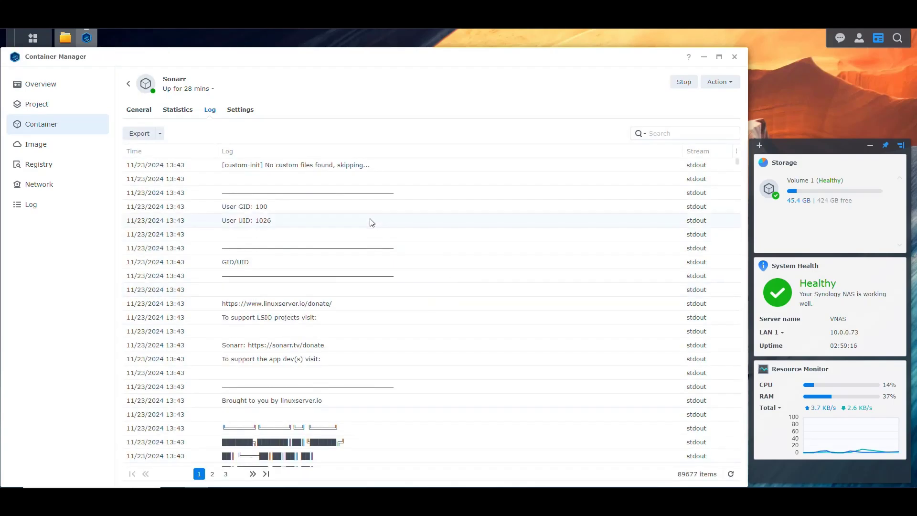
In File Station, create a Decluttarr folder inside docker/Projects
left_click(53, 105)
left_click(65, 42)
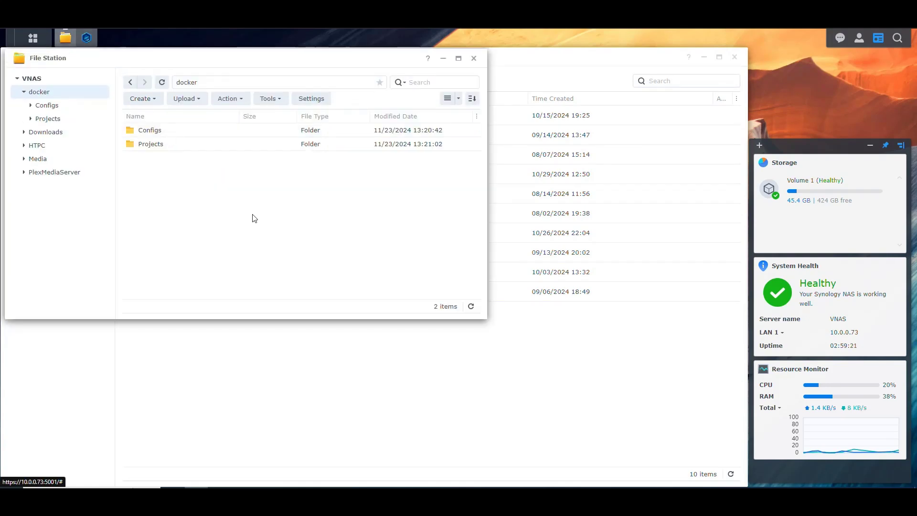
double_click(157, 143)
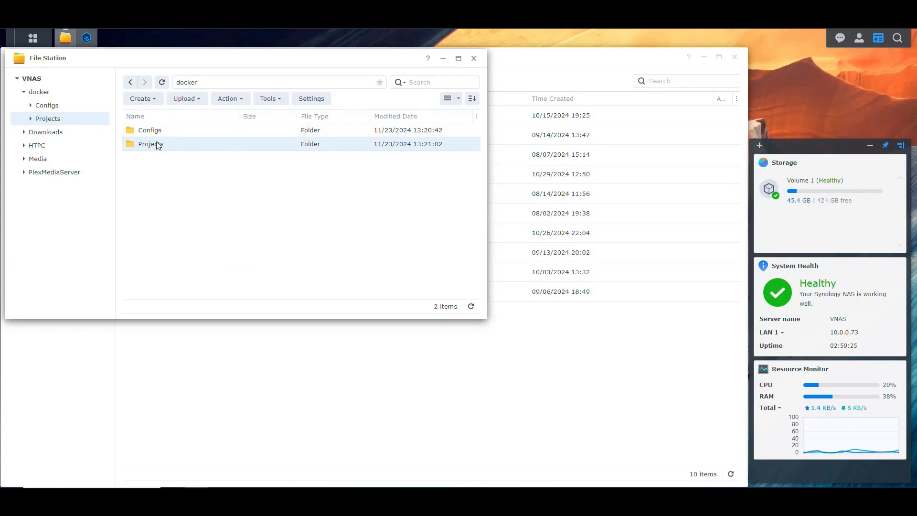
double_click(157, 143)
left_click(152, 98)
left_click(168, 116)
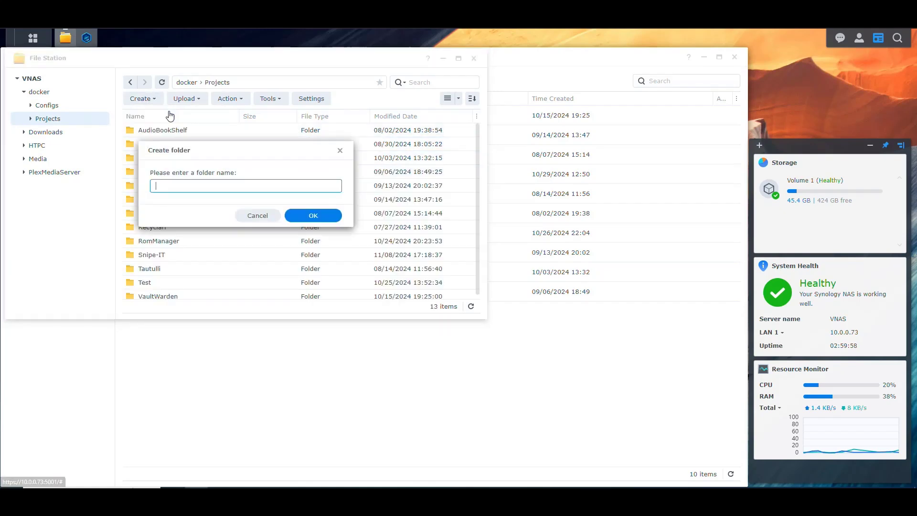
type("Duplicati")
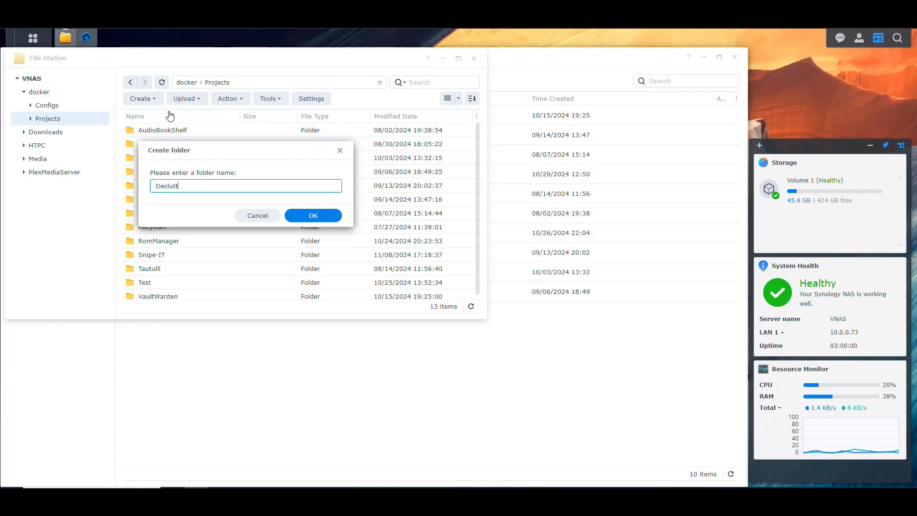
key("Return")
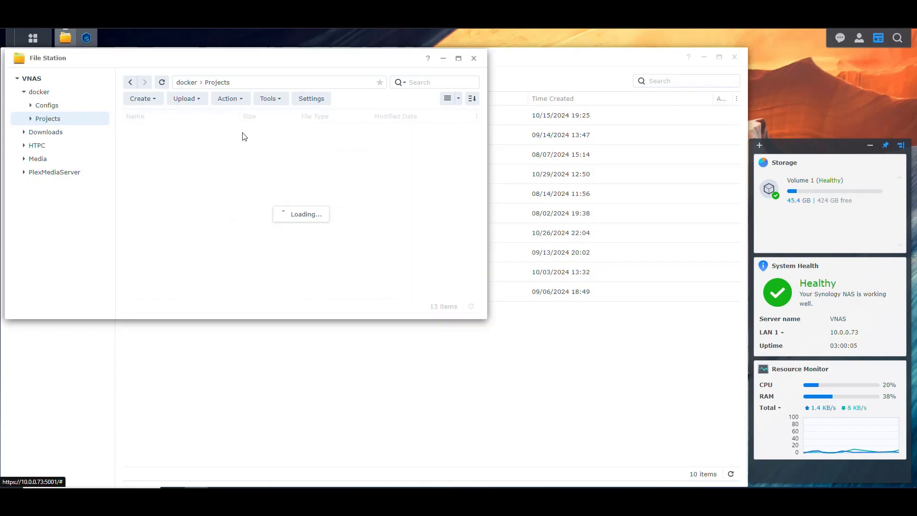
Create a matching Decluttarr folder inside docker/Configs
left_click(47, 106)
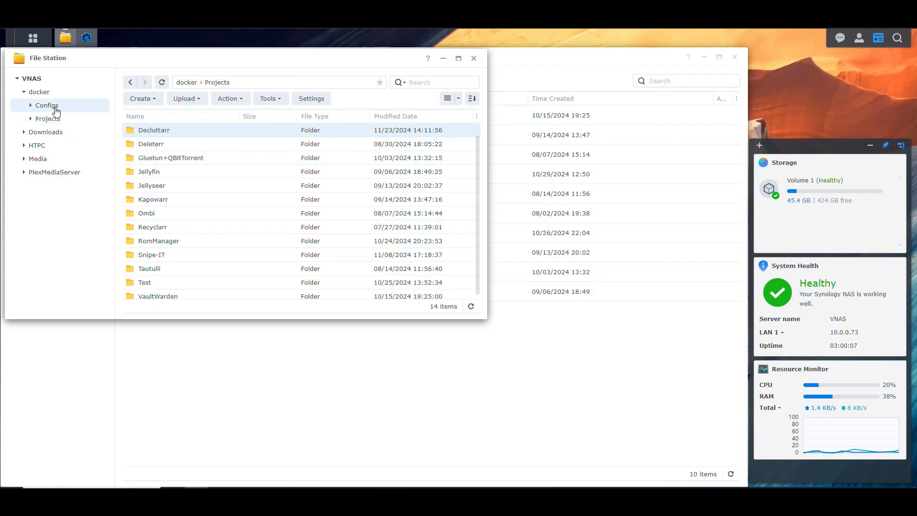
left_click(154, 99)
left_click(164, 116)
type("De")
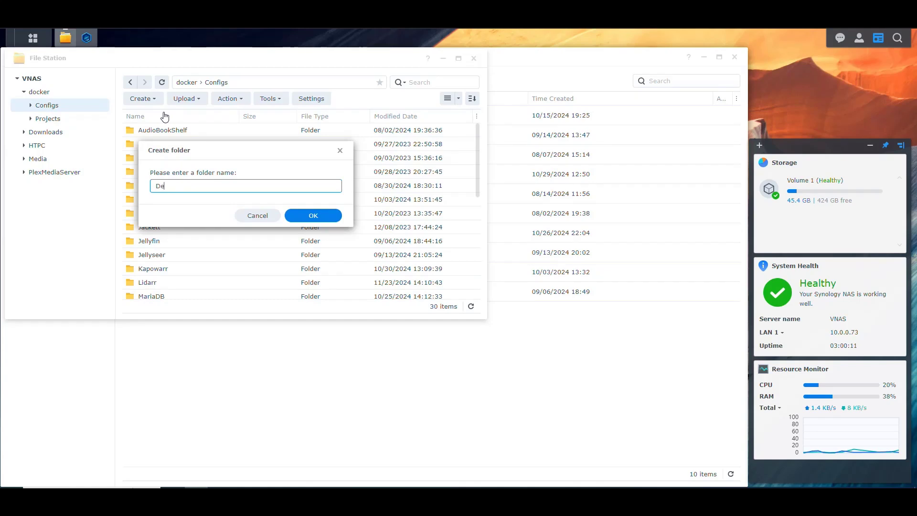
type("cluttarr")
key("Return")
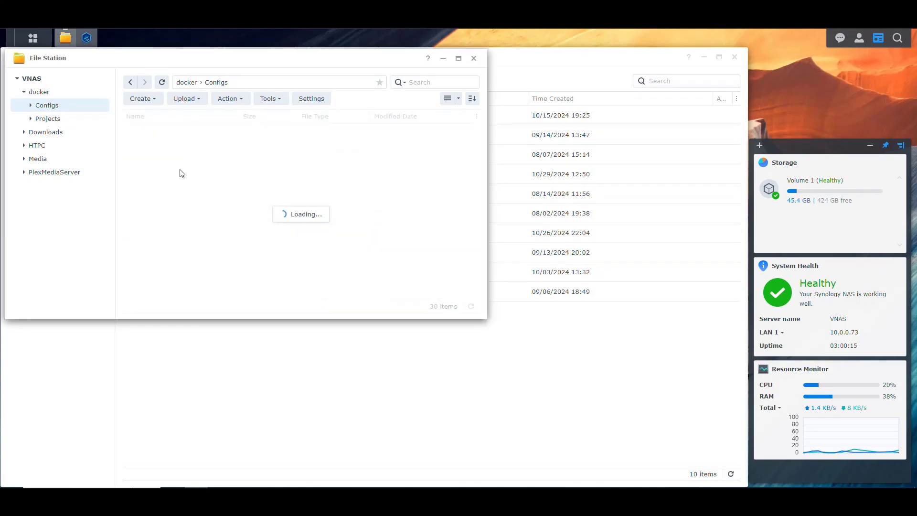
Open the new Configs folder, then start a Container Manager project named decluttarr
key("Return")
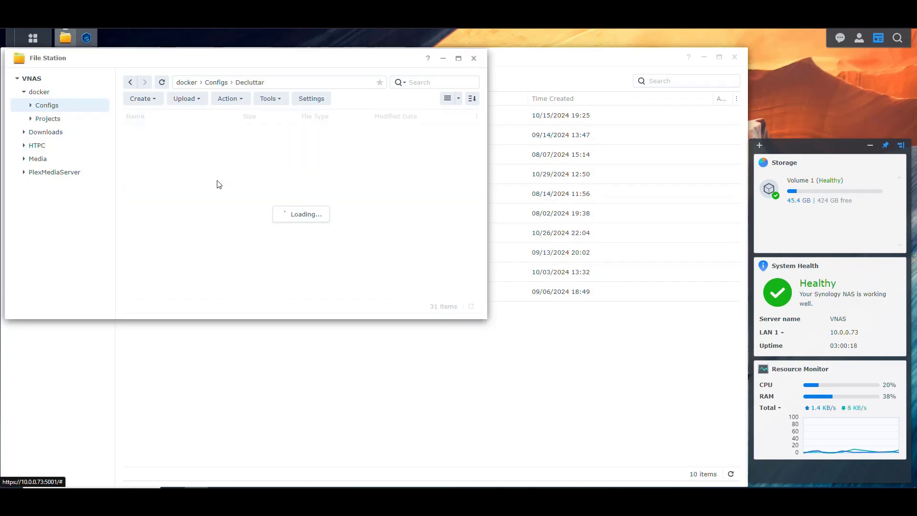
left_click(86, 38)
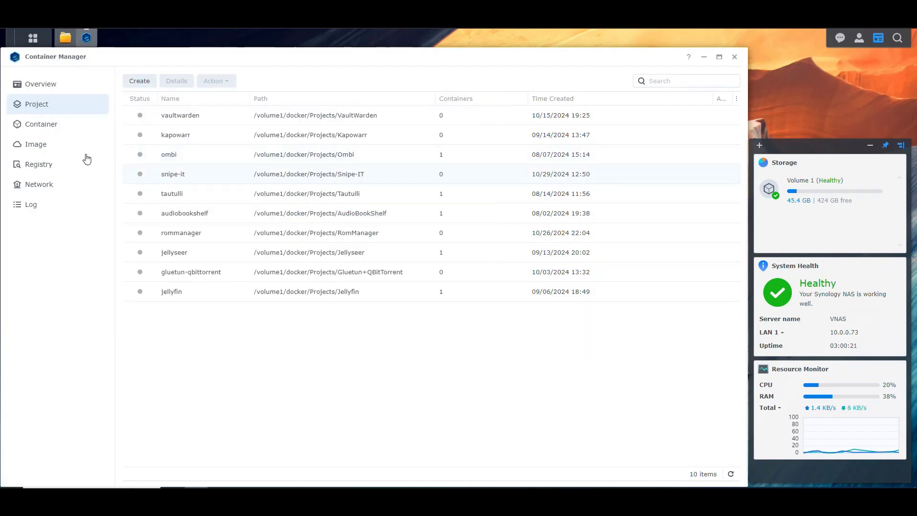
left_click(140, 80)
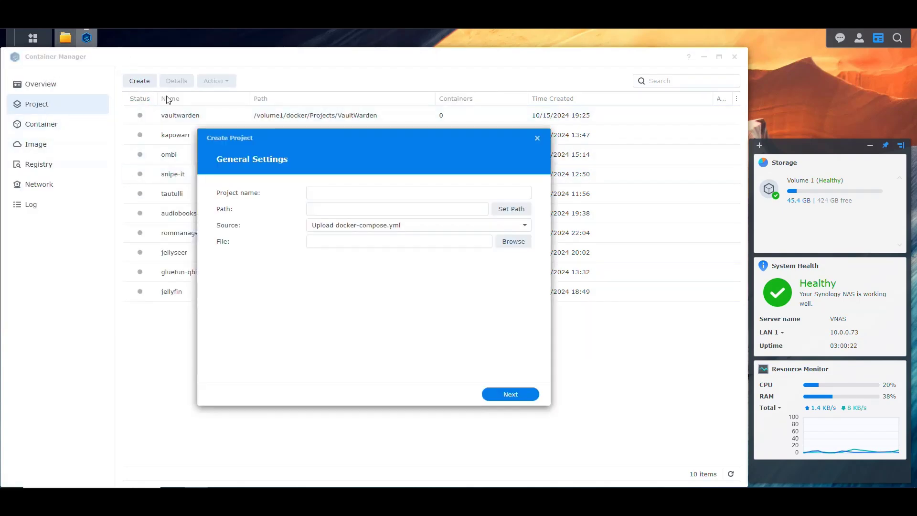
left_click(409, 191)
type("decluttarr")
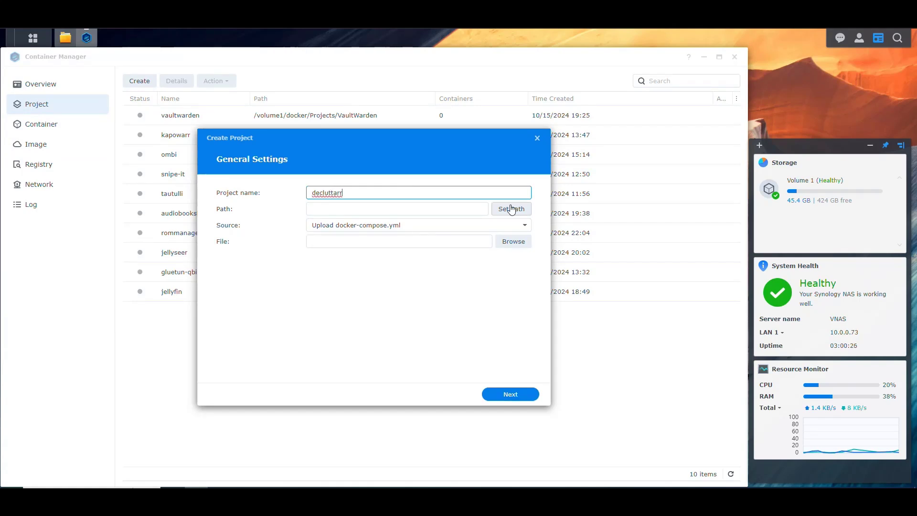
Set the project path to /docker/Projects/Decluttarr with source 'Create docker-compose.yml'
left_click(511, 209)
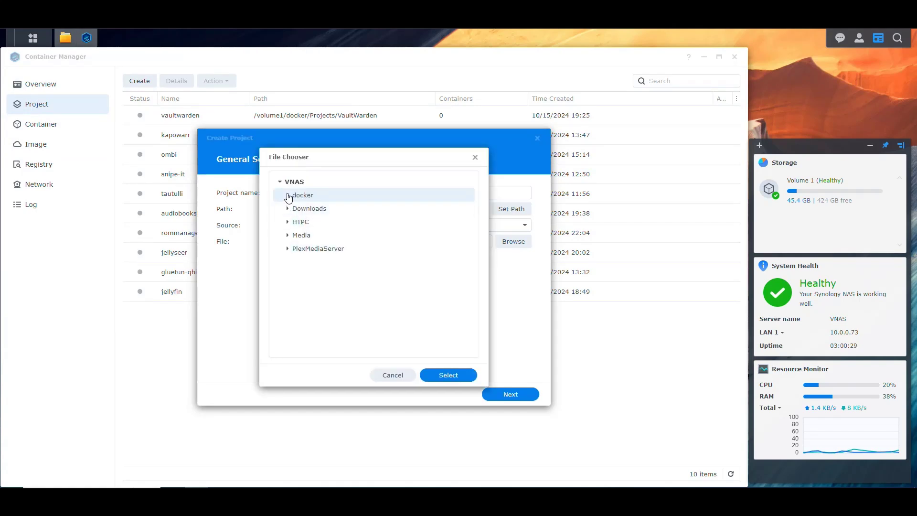
left_click(287, 195)
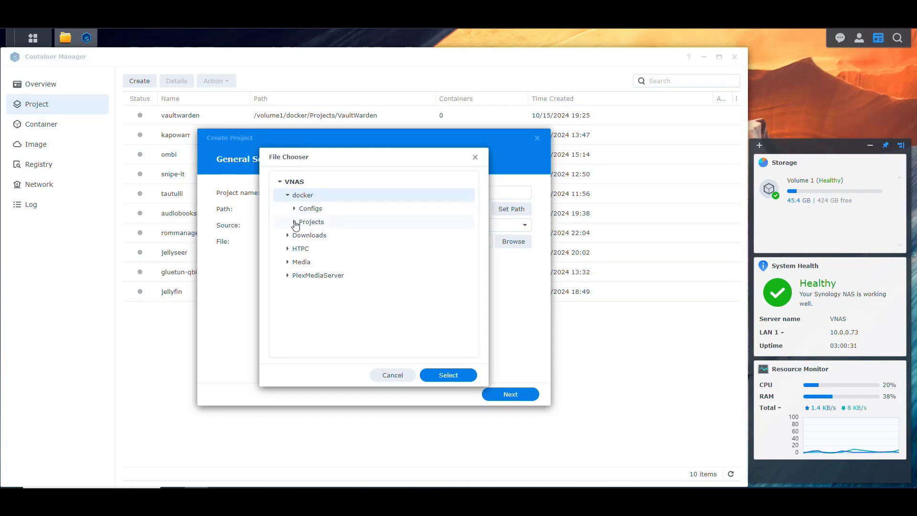
left_click(295, 222)
left_click(323, 213)
left_click(449, 375)
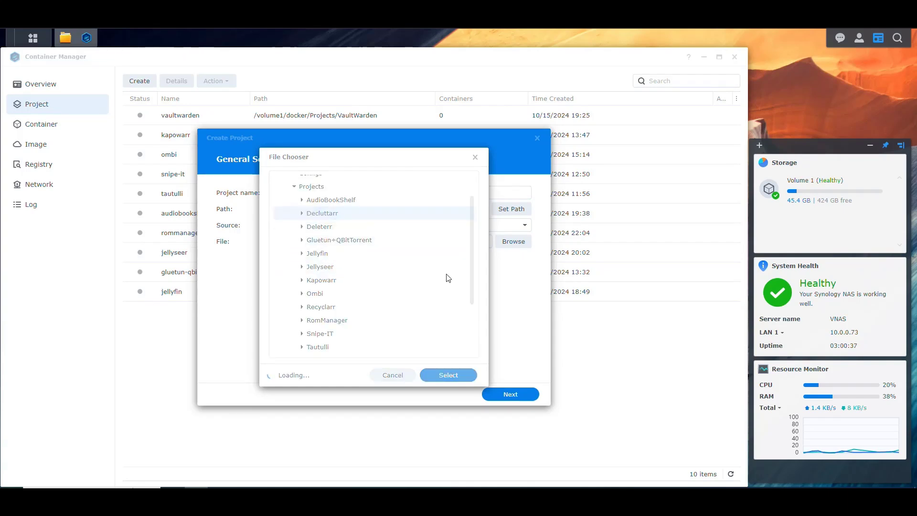
left_click(468, 227)
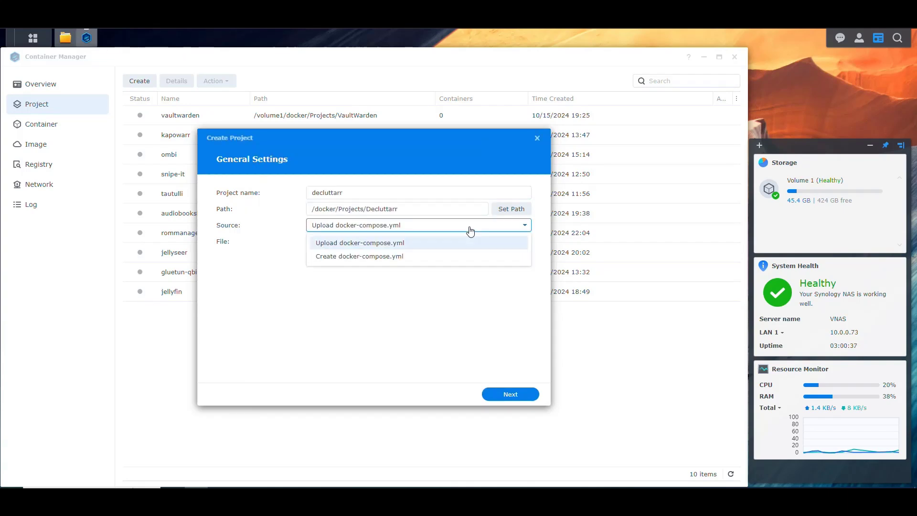
left_click(424, 260)
Paste the Decluttarr compose YAML into the editor and dismiss the invalid-settings warning
left_click(398, 289)
key("ctrl+v")
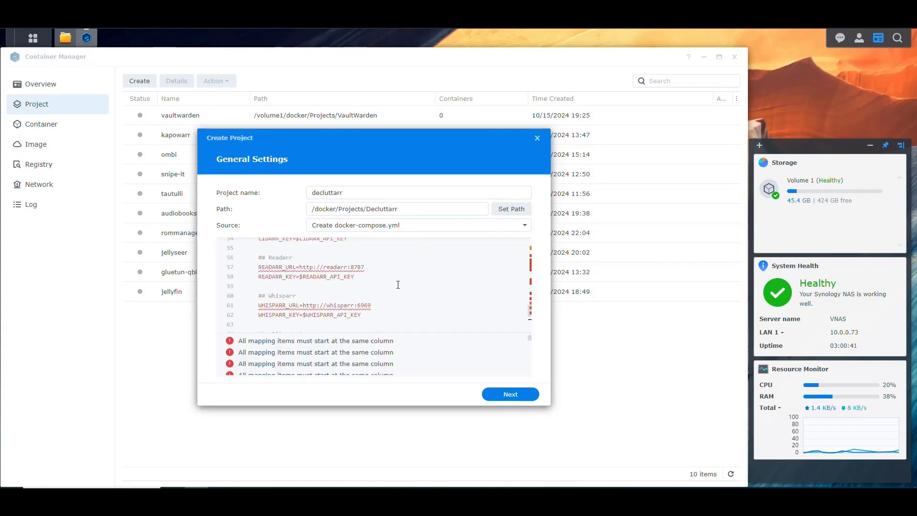
scroll(396, 288, "up", 15)
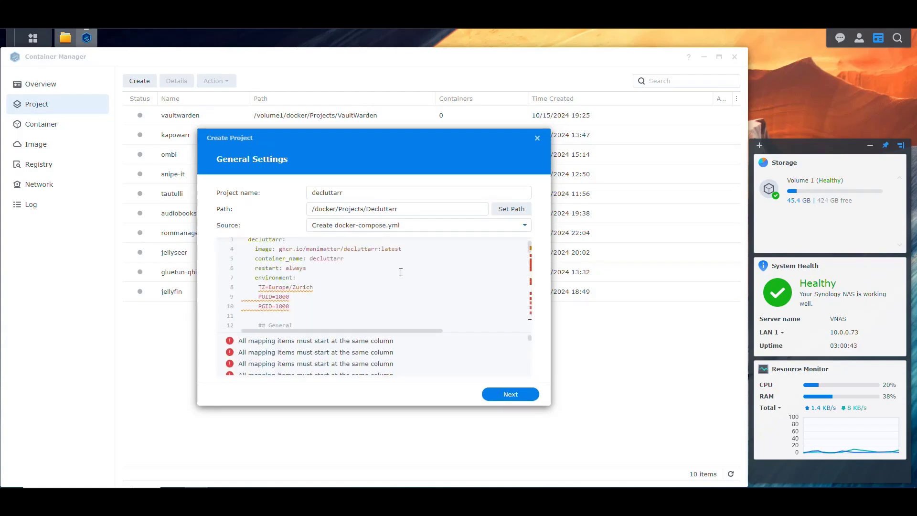
scroll(402, 273, "up", 1)
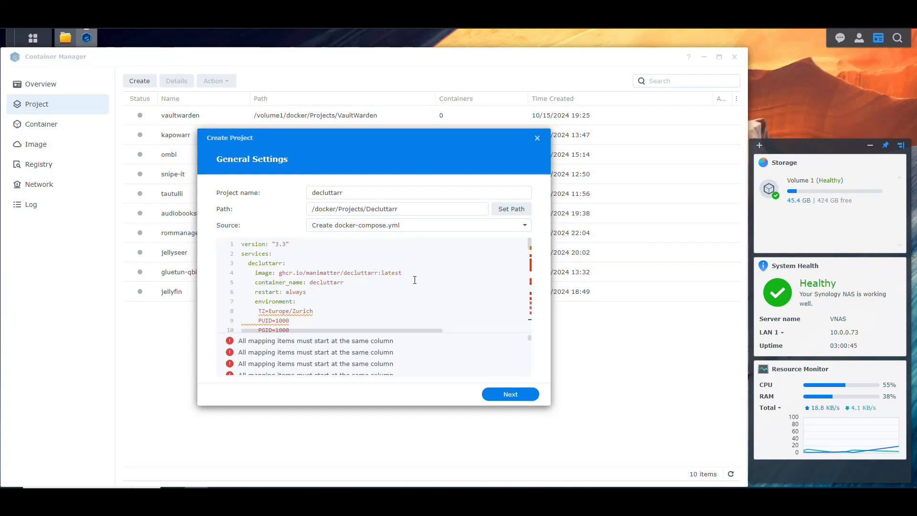
left_click(515, 394)
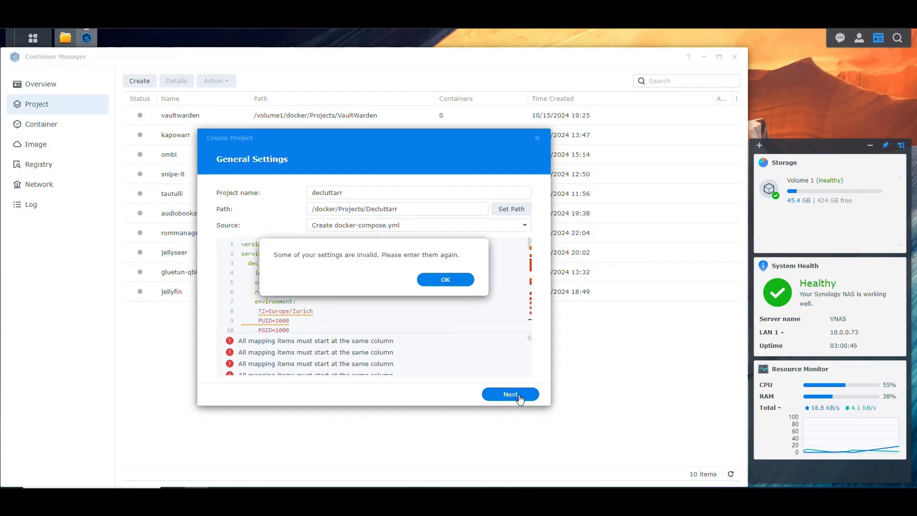
left_click(450, 285)
Review the top of the pasted YAML, from line 5 down to line 8
scroll(384, 280, "down", 2)
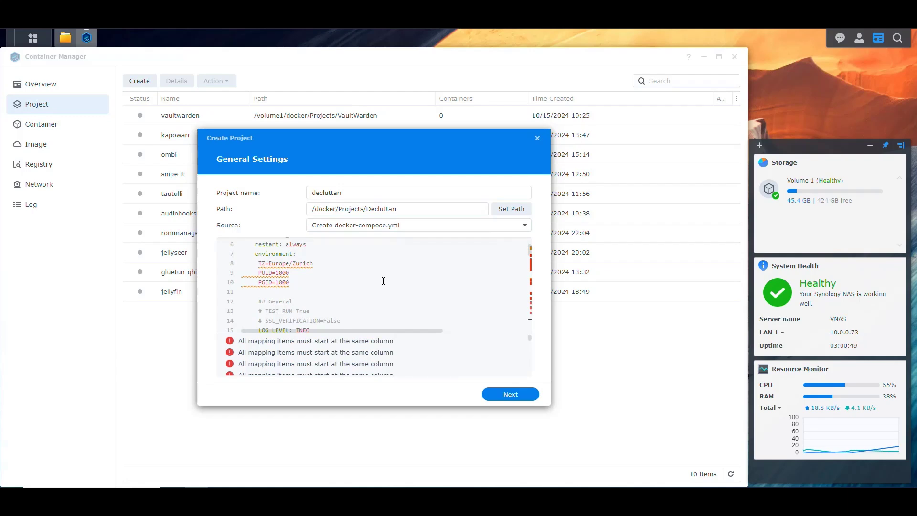
scroll(383, 280, "up", 2)
left_click(384, 283)
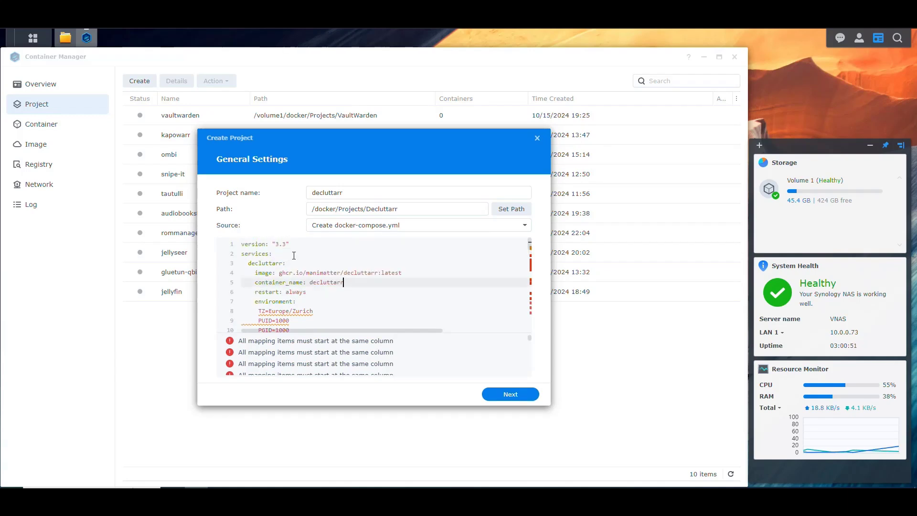
scroll(358, 274, "down", 1)
left_click(332, 290)
key("Home")
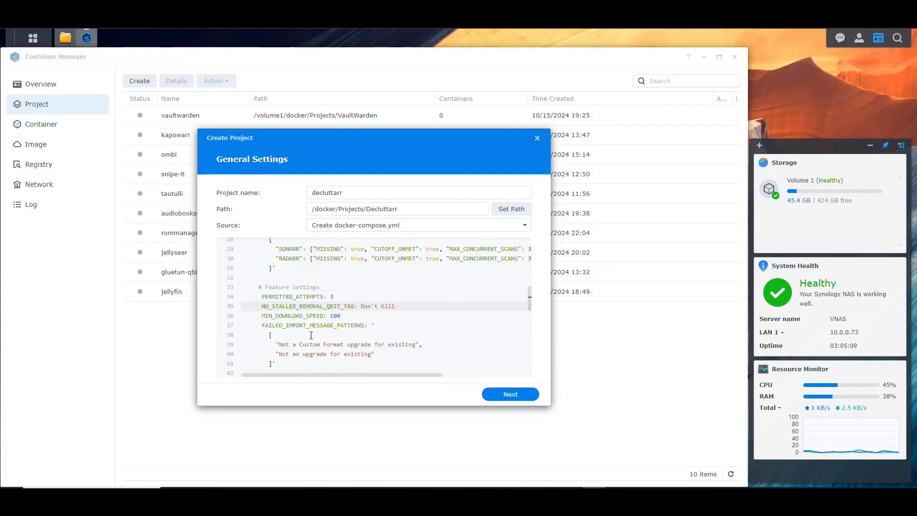
scroll(311, 335, "up", 5)
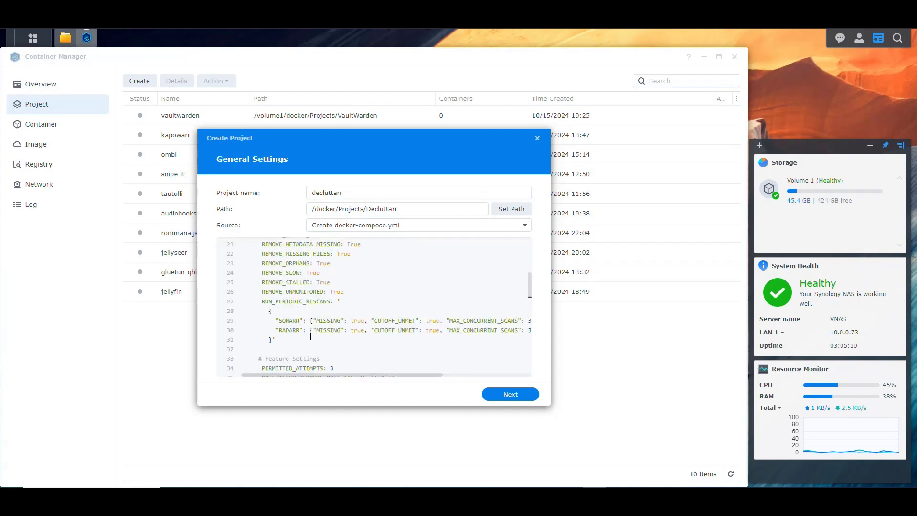
Review the REMOVE_FAILED and other True feature flags further down the YAML
left_click(307, 297)
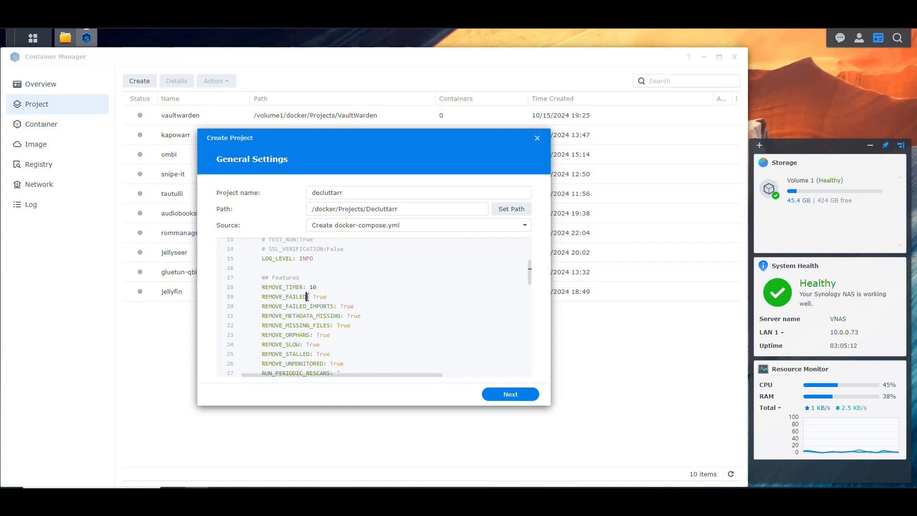
left_click(316, 298)
scroll(347, 306, "down", 6)
scroll(346, 313, "up", 5)
left_click(325, 320)
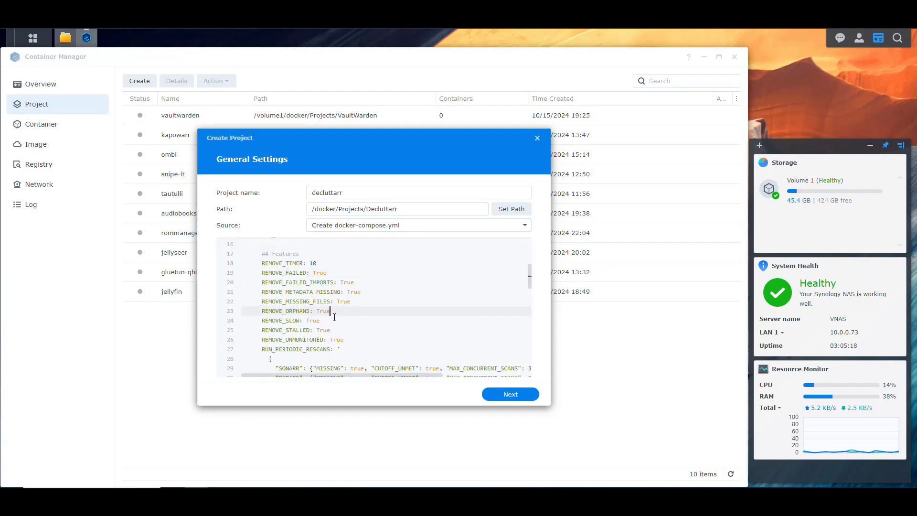
scroll(356, 316, "down", 4)
scroll(359, 312, "down", 10)
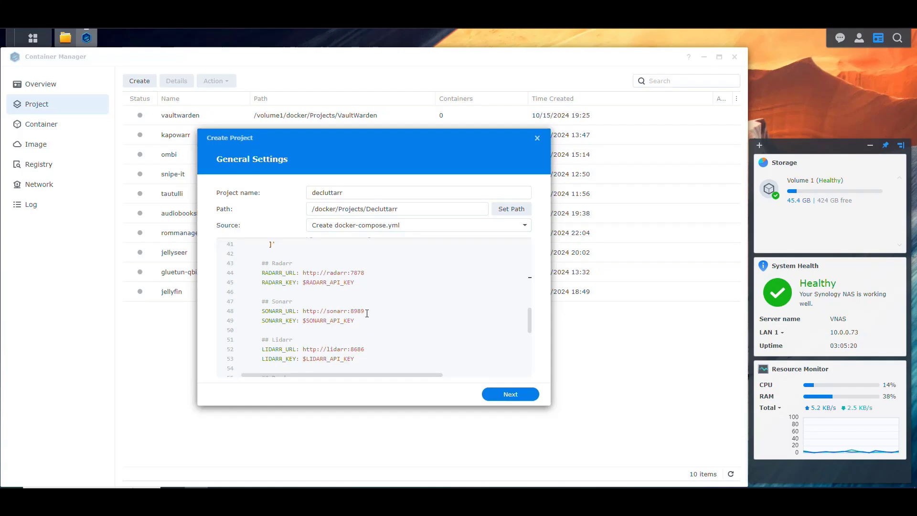
Skip web portal setup, create decluttarr without starting it, then open its project details
left_click(511, 395)
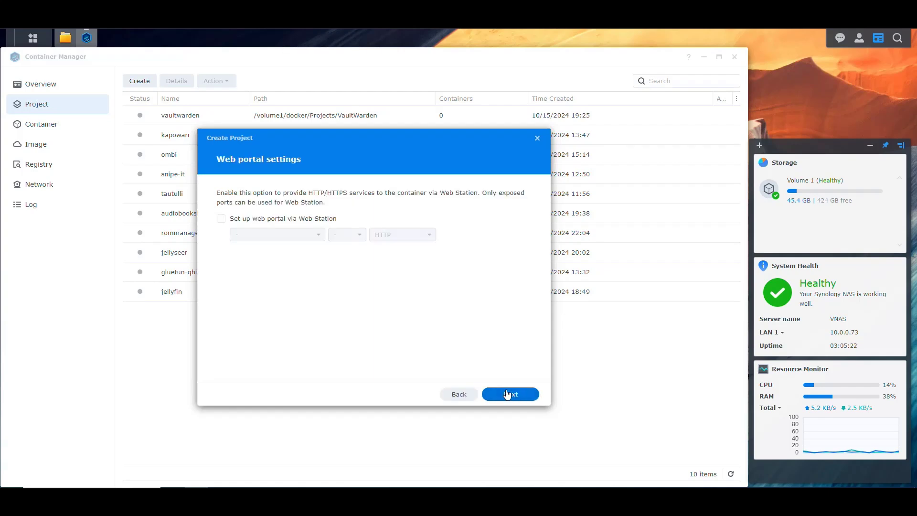
left_click(511, 394)
left_click(264, 371)
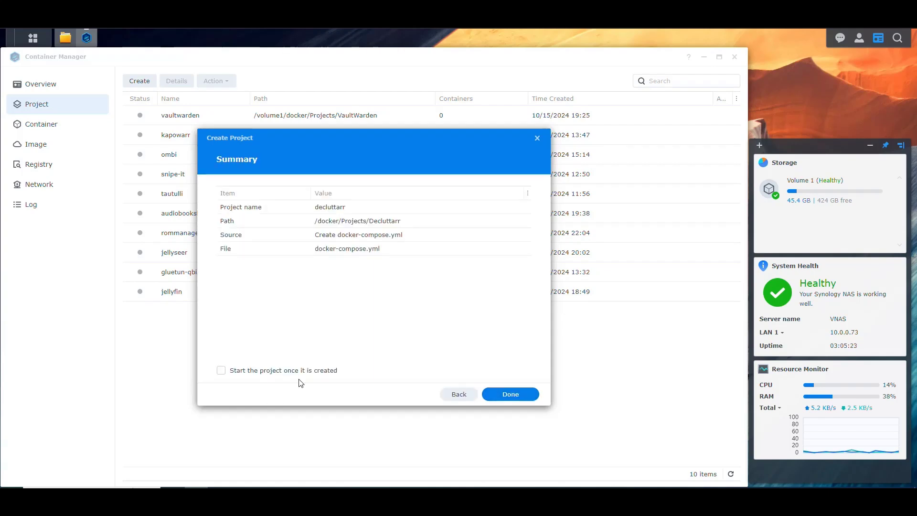
left_click(510, 394)
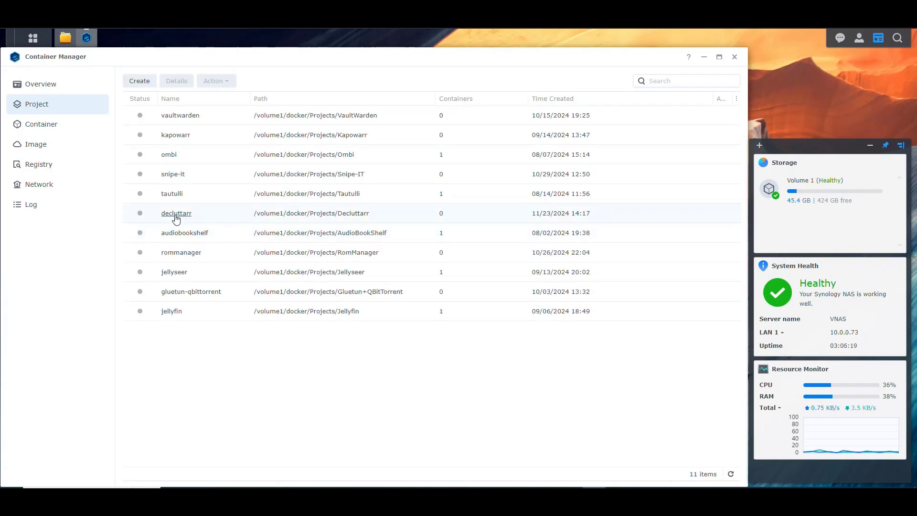
left_click(214, 210)
left_click(251, 110)
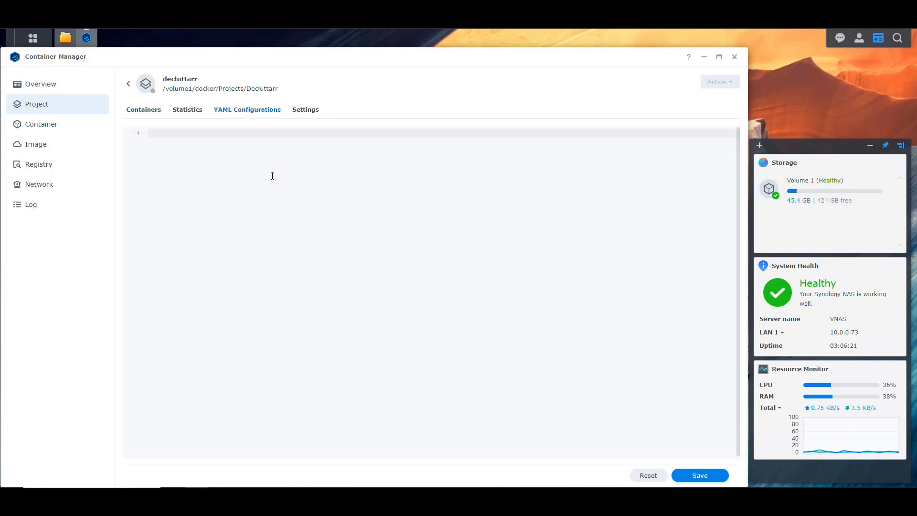
key("ctrl+v")
left_click(328, 211)
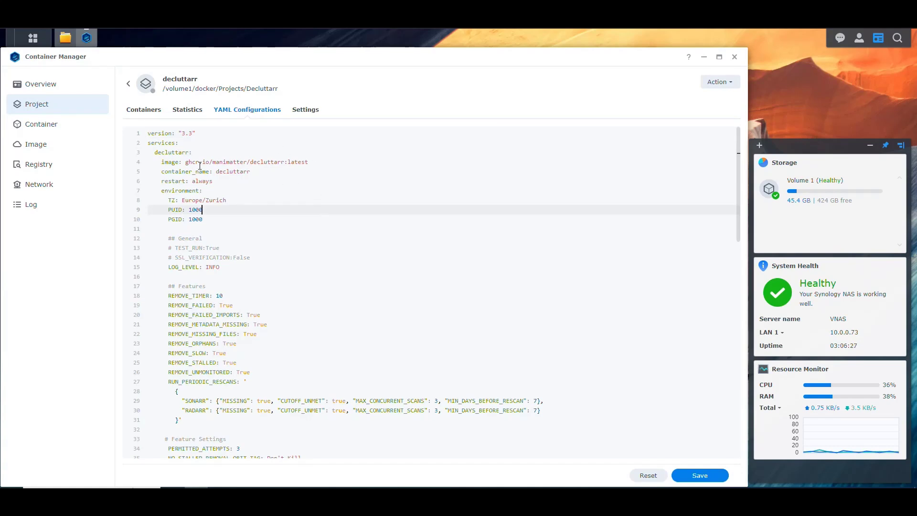
left_click_drag(181, 144, 146, 133)
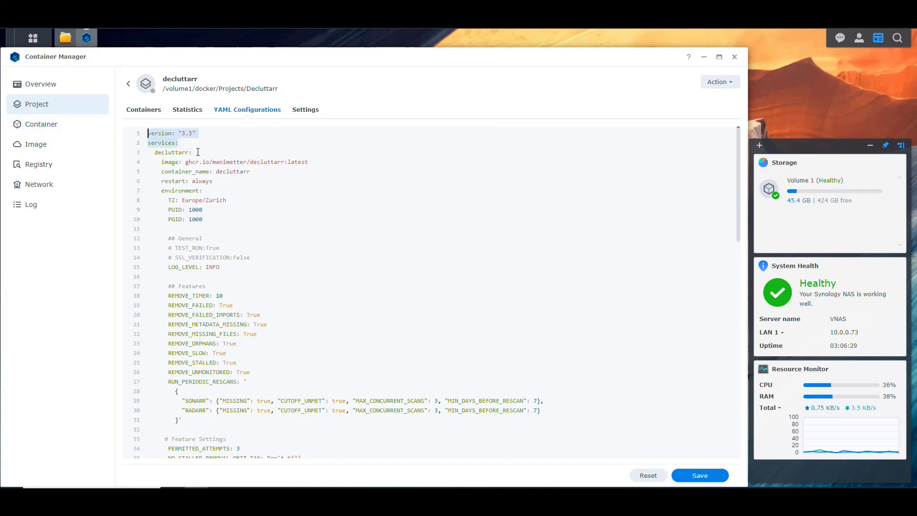
left_click_drag(197, 152, 150, 152)
left_click(215, 153)
scroll(240, 160, "down", 1)
scroll(241, 161, "up", 1)
left_click_drag(186, 162, 212, 163)
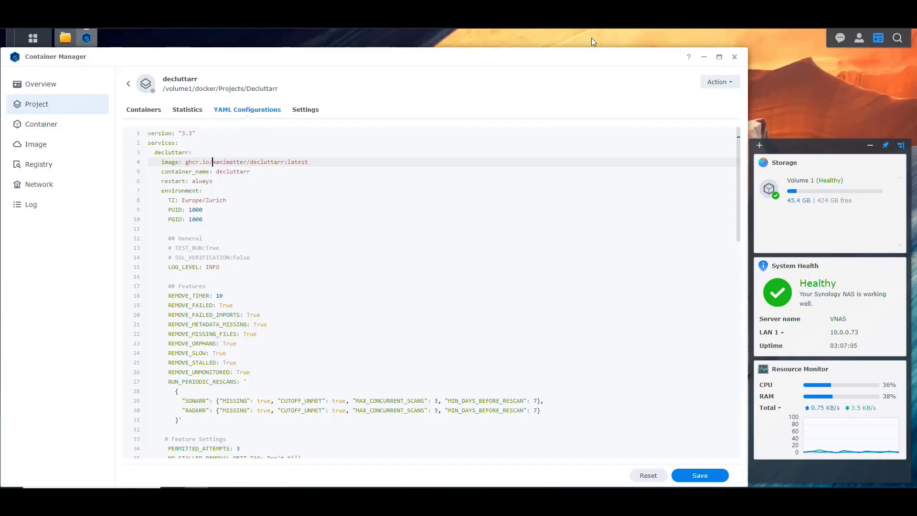
left_click_drag(309, 162, 191, 164)
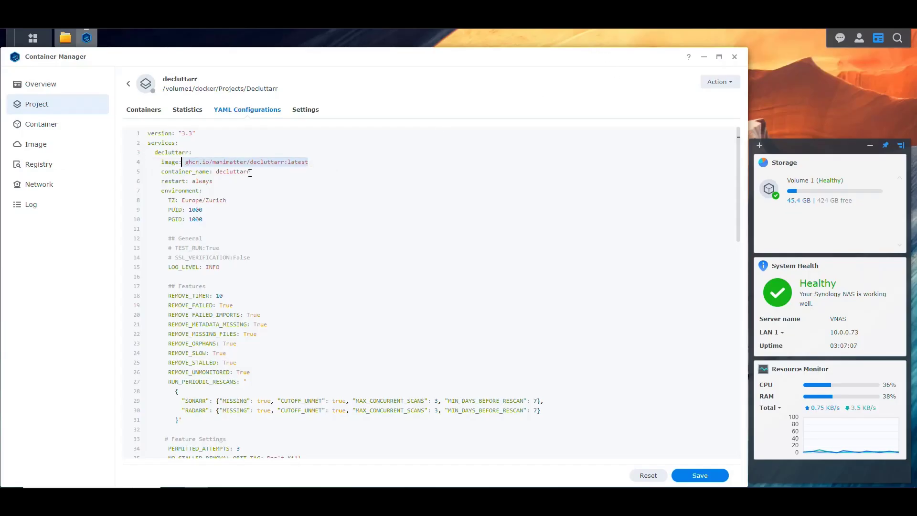
left_click(213, 172)
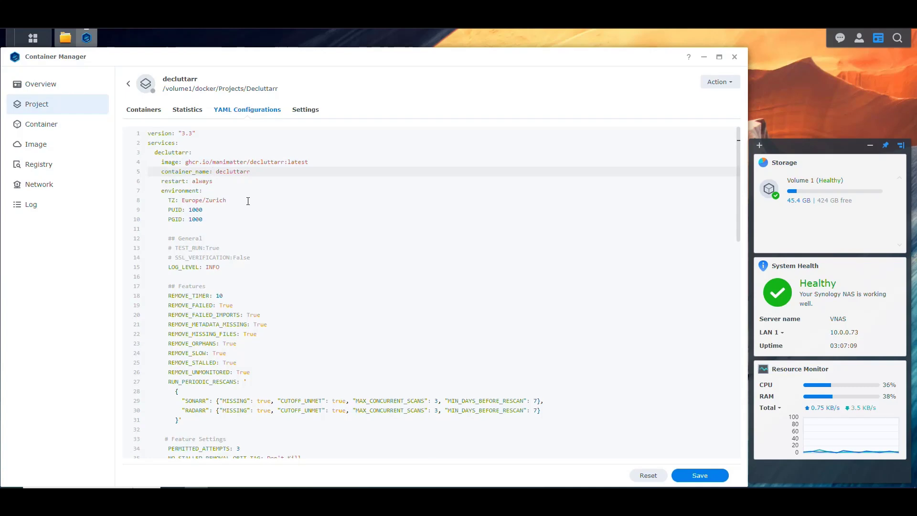
Capitalize the container name to Decluttarr
key("Right")
key("BackSpace")
type("D")
left_click(217, 181)
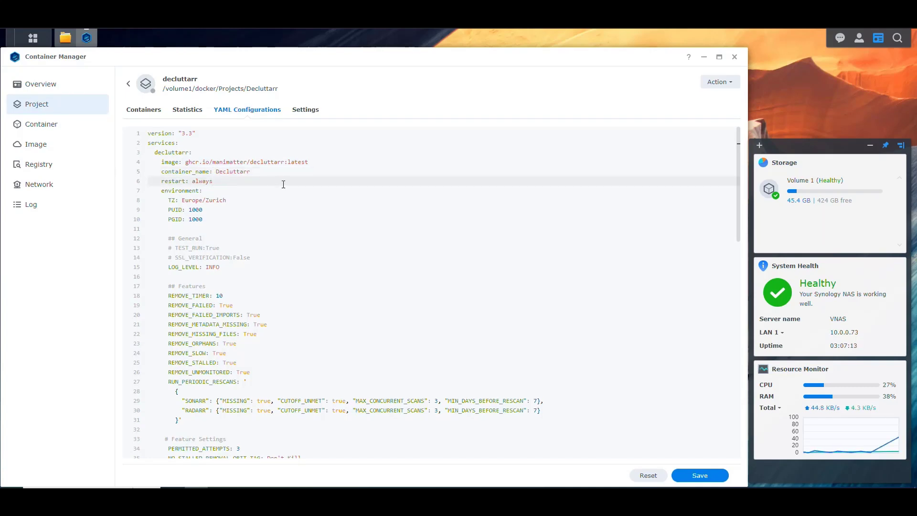
Change the TZ value from Europe/Zurich to America/New_York
scroll(258, 182, "down", 1)
left_click(179, 176)
key("shift+End")
type("Amer")
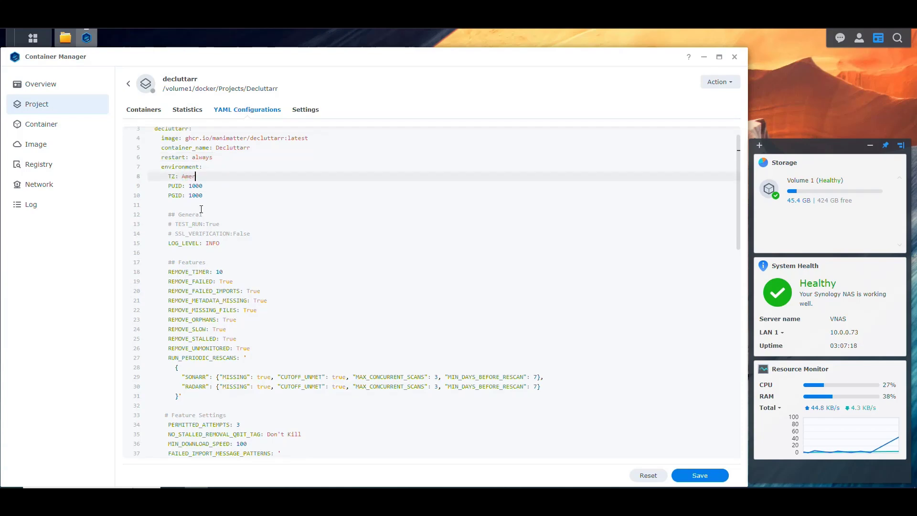
type("ica/New_York")
Set PUID to 1026 and PGID to 100, then check both lines
key("Down")
key("BackSpace")
key("BackSpace")
type("26")
key("Down")
key("BackSpace")
double_click(189, 186)
left_click(208, 195)
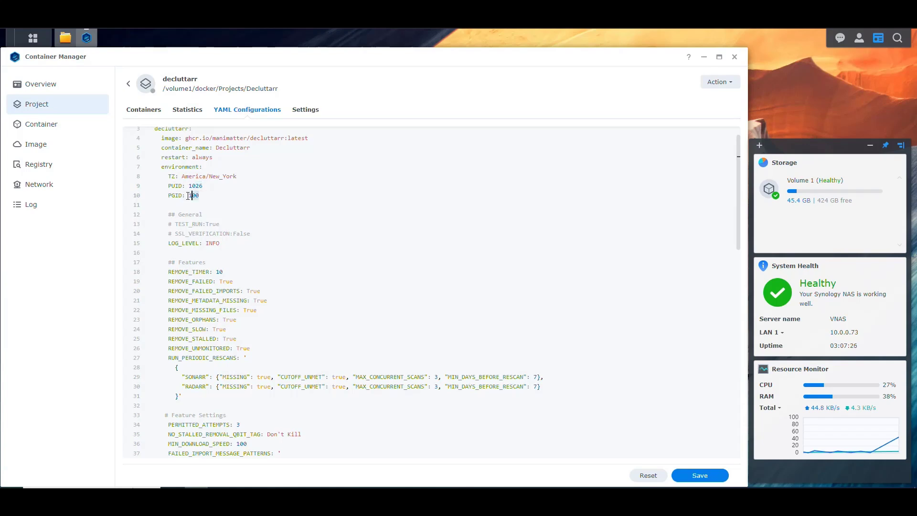
key("shift+Up")
key("shift+Home")
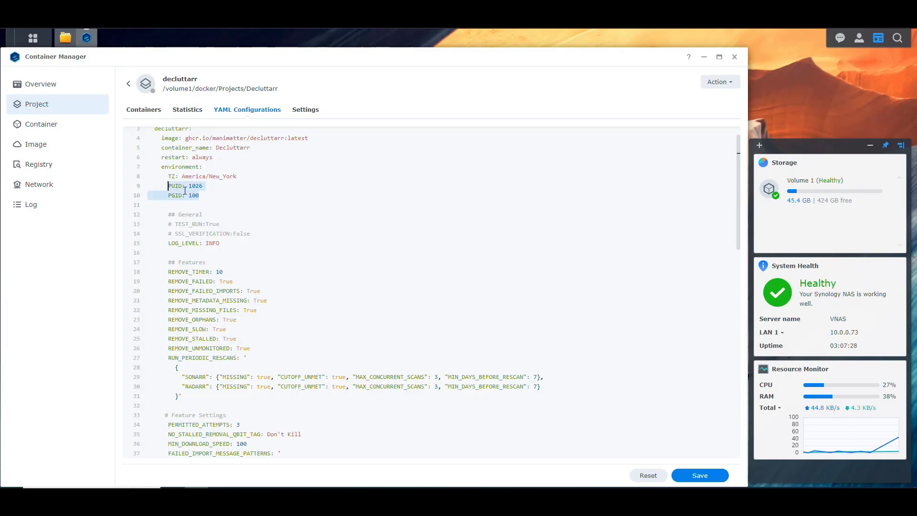
left_click(209, 196)
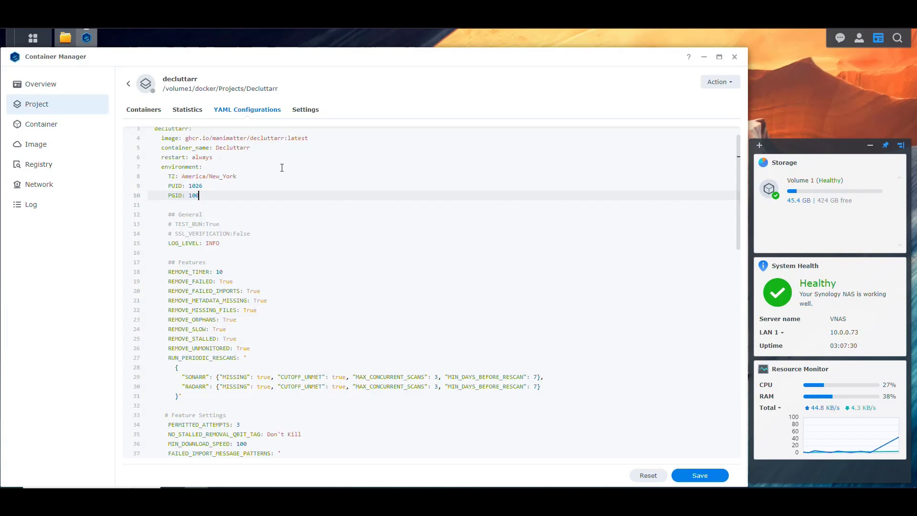
Add a space after the colons in the commented TEST_RUN and SSL_VERIFICATION lines
scroll(281, 164, "down", 3)
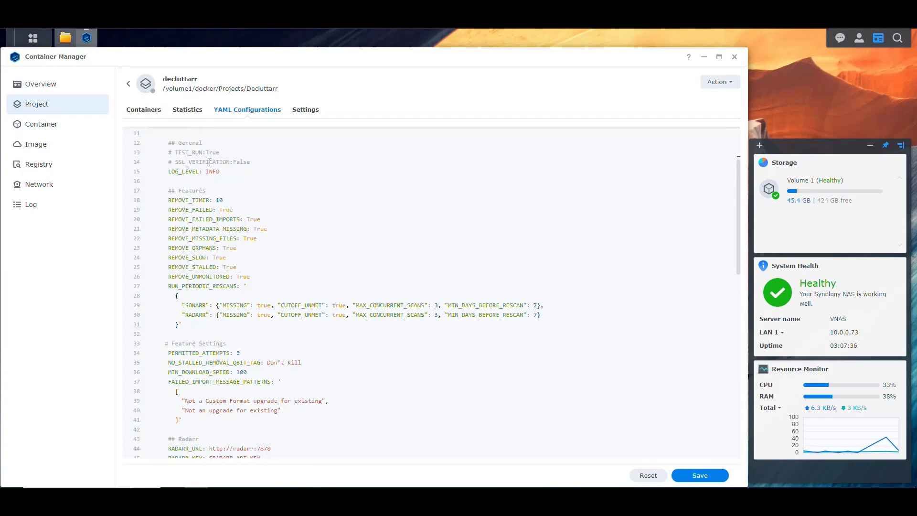
left_click(206, 153)
left_click(233, 162)
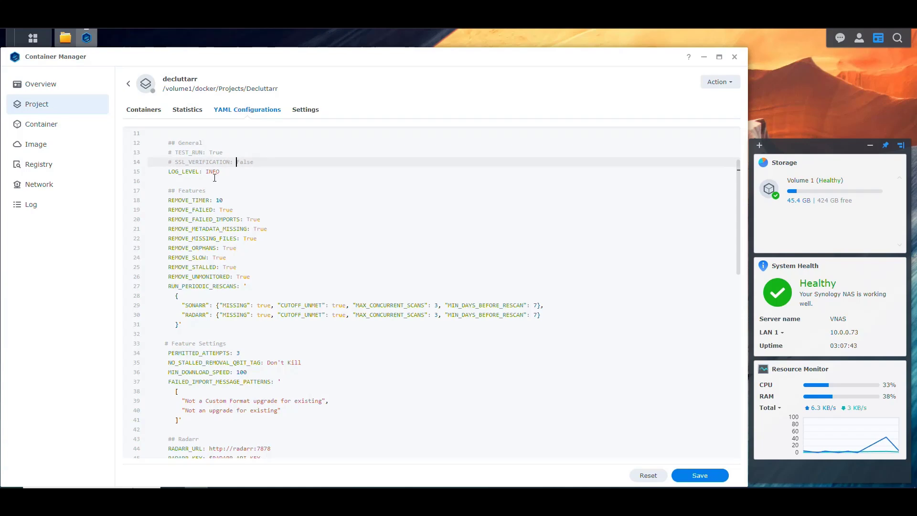
left_click_drag(224, 172, 169, 173)
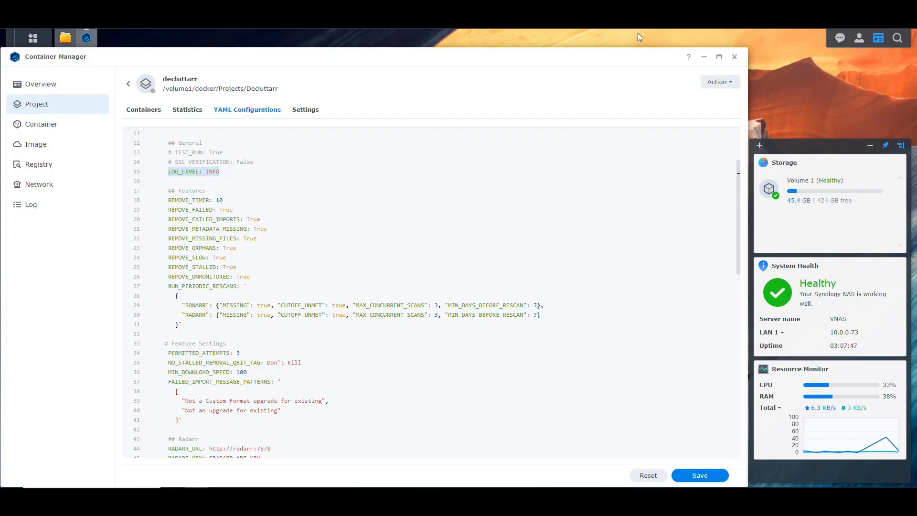
In the GitHub README, highlight the TEST_RUN note that test runs won't remove downloads
key("ctrl+Tab")
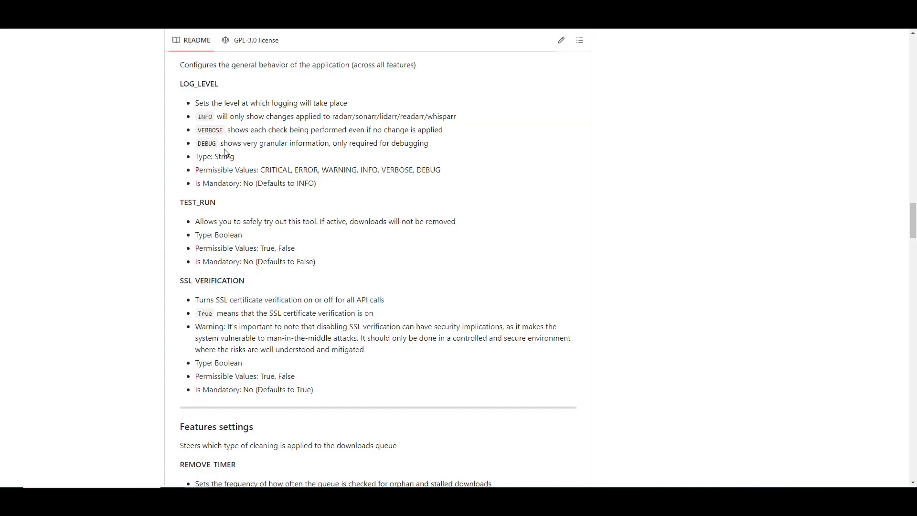
left_click_drag(228, 224, 318, 224)
left_click_drag(457, 222, 322, 224)
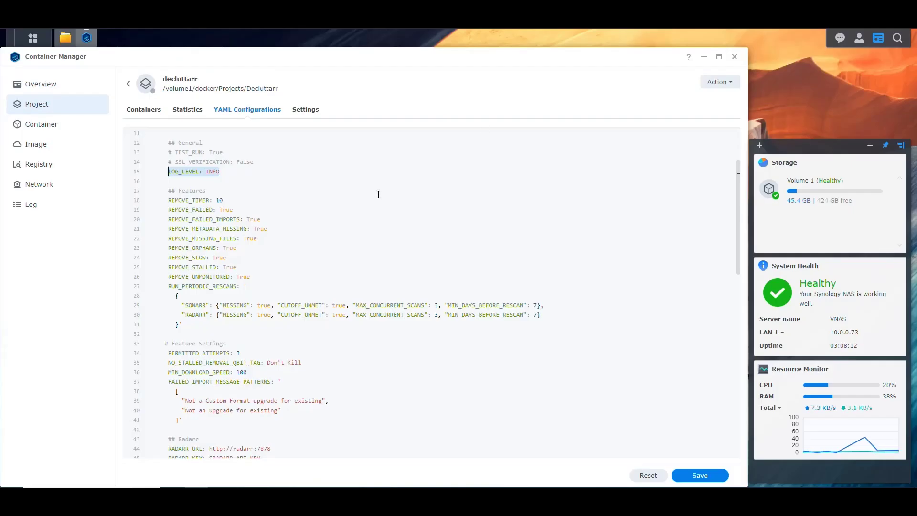
Compare the YAML's TEST_RUN line with the README's SSL_VERIFICATION explanation, then return to REMOVE_TIMER
triple_click(214, 154)
left_click(252, 171)
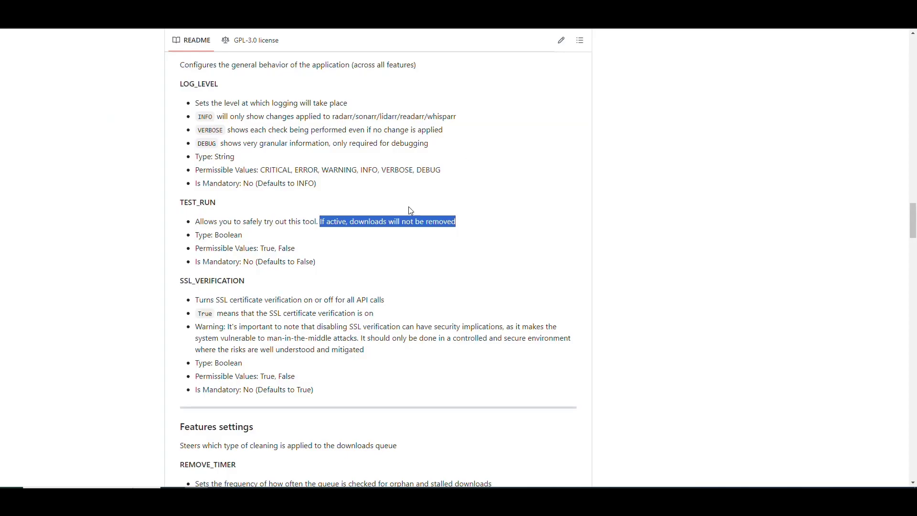
scroll(411, 211, "down", 1)
triple_click(320, 252)
left_click(293, 252)
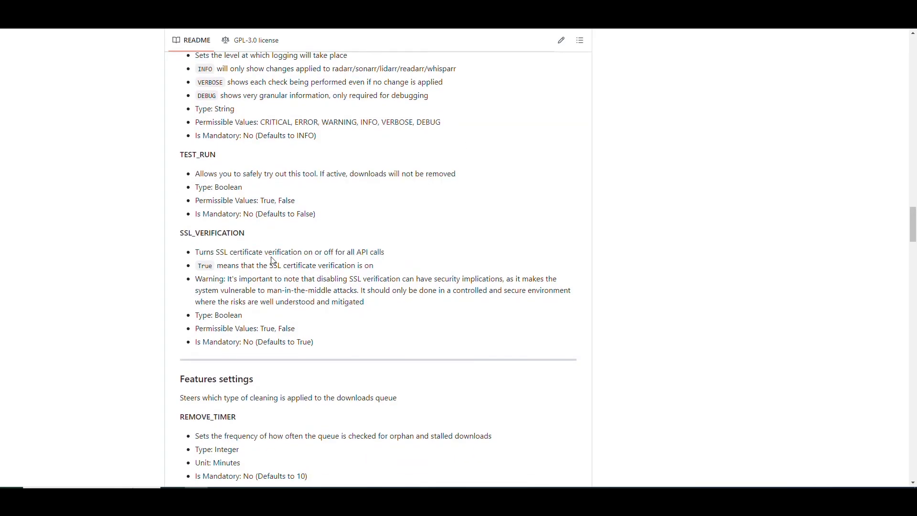
mouse_move(214, 252)
left_mouse_down()
mouse_move(264, 251)
mouse_move(216, 253)
left_mouse_up()
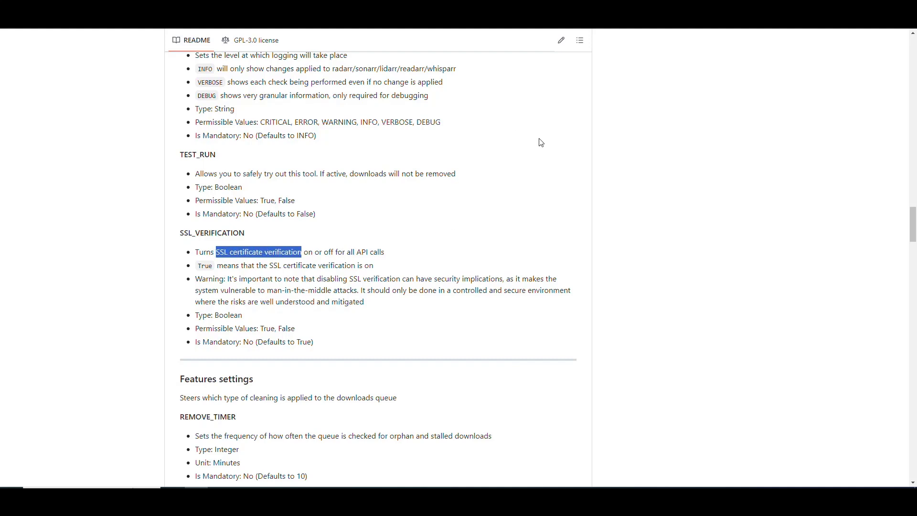
left_click_drag(385, 251, 196, 256)
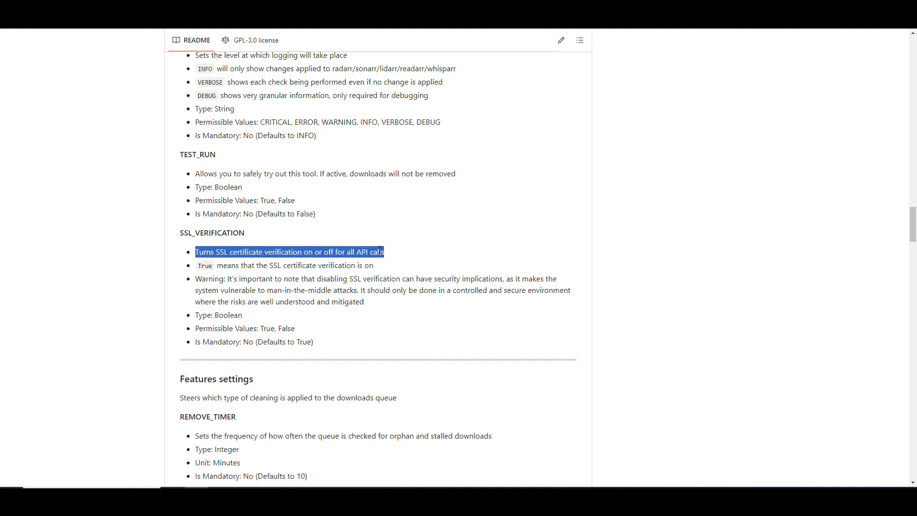
left_click(196, 257)
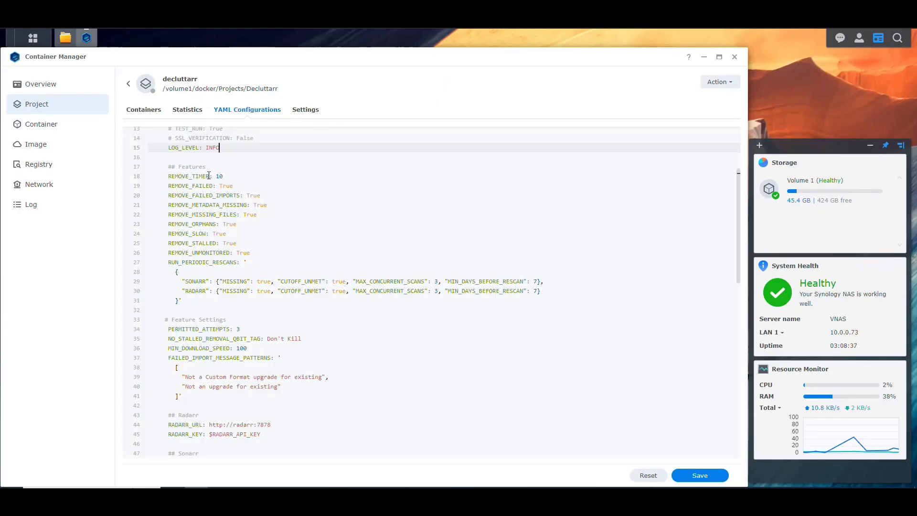
left_click_drag(209, 167, 169, 167)
left_click(237, 176)
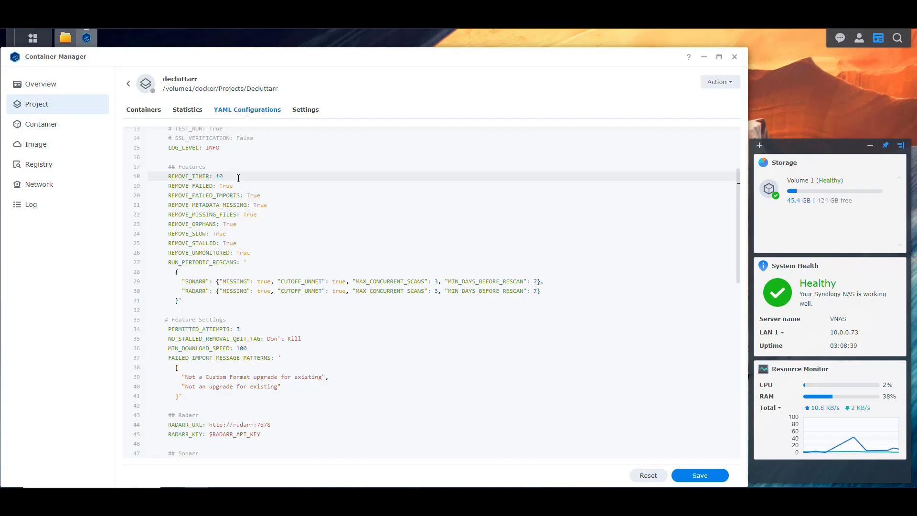
Review the REMOVE_FAILED, REMOVE_FAILED_IMPORTS and other removal settings on lines 19–26
scroll(258, 177, "down", 1)
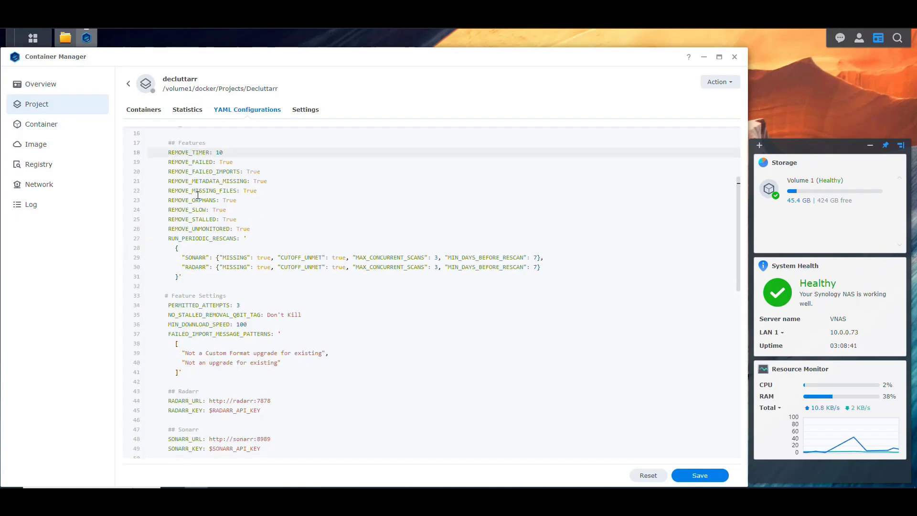
left_click_drag(232, 162, 168, 163)
left_click_drag(262, 171, 169, 173)
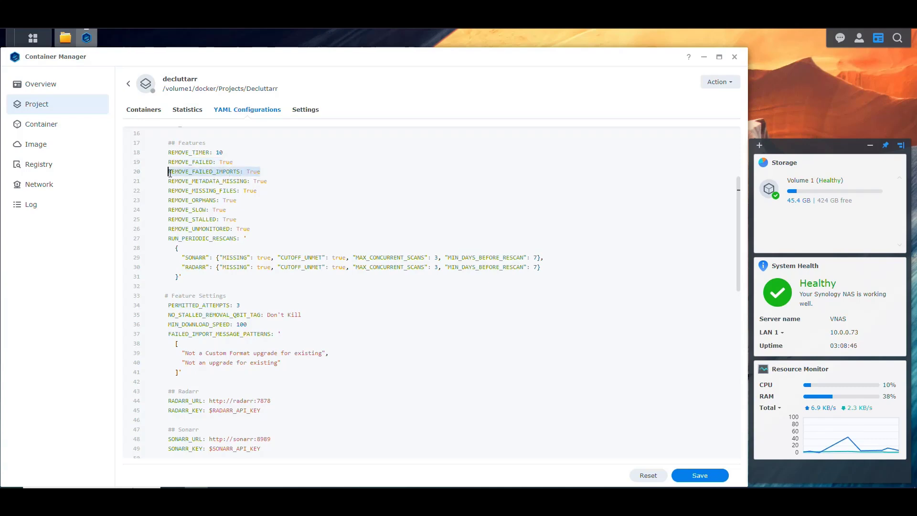
left_click_drag(252, 230, 168, 163)
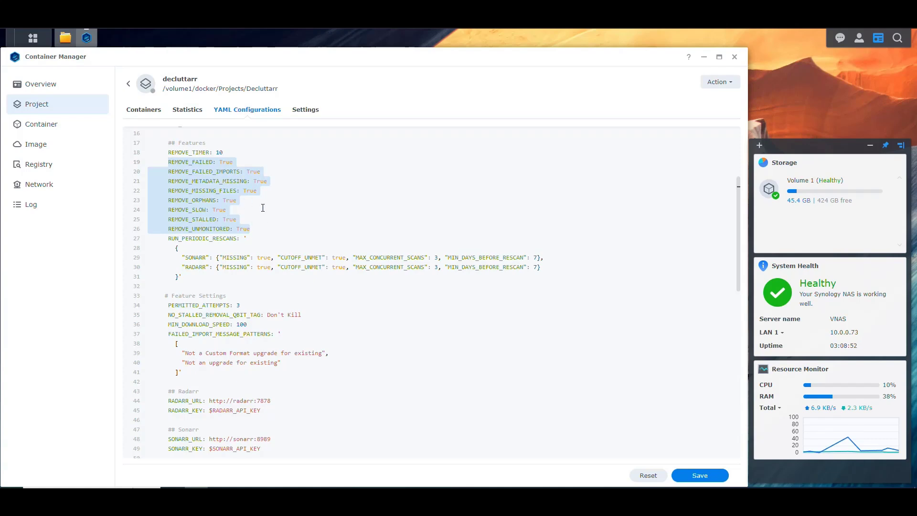
left_click(238, 200)
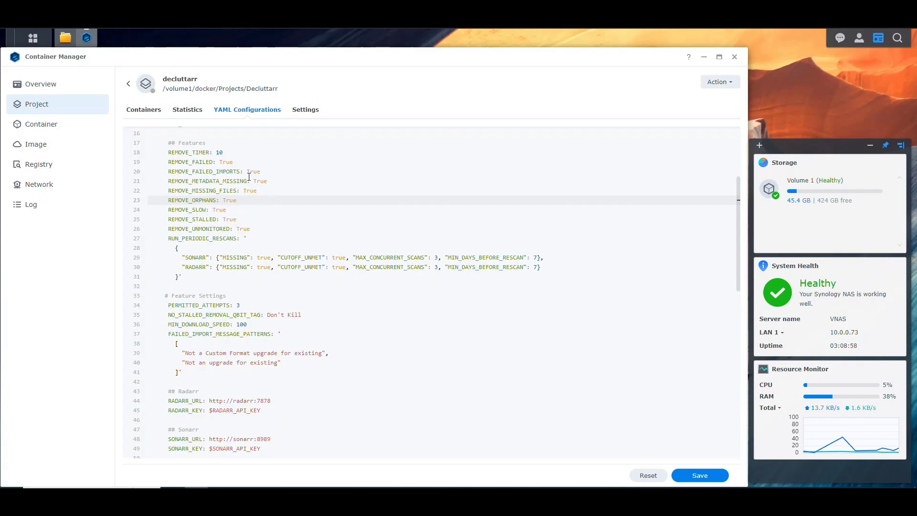
Look over the Sonarr and Radarr rescan settings further down the YAML
scroll(266, 188, "down", 1)
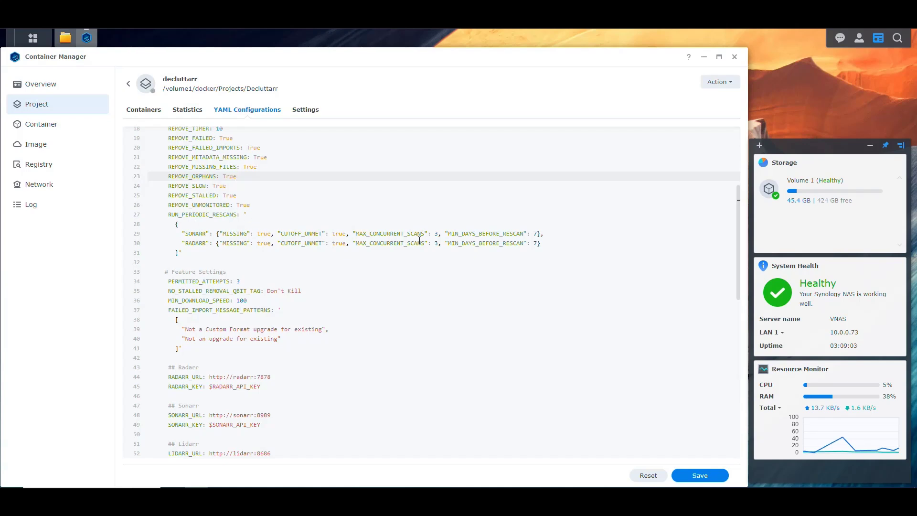
left_click(196, 236)
left_click(195, 244)
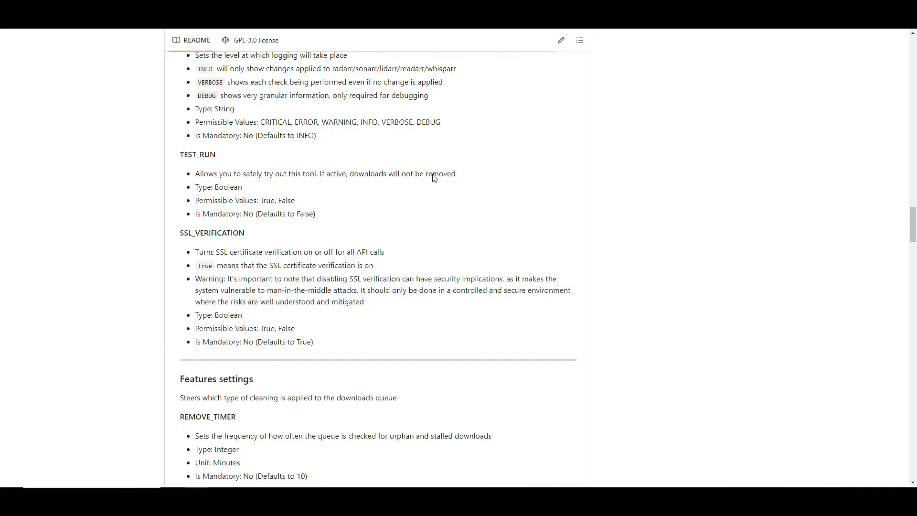
scroll(396, 194, "down", 10)
scroll(372, 201, "down", 10)
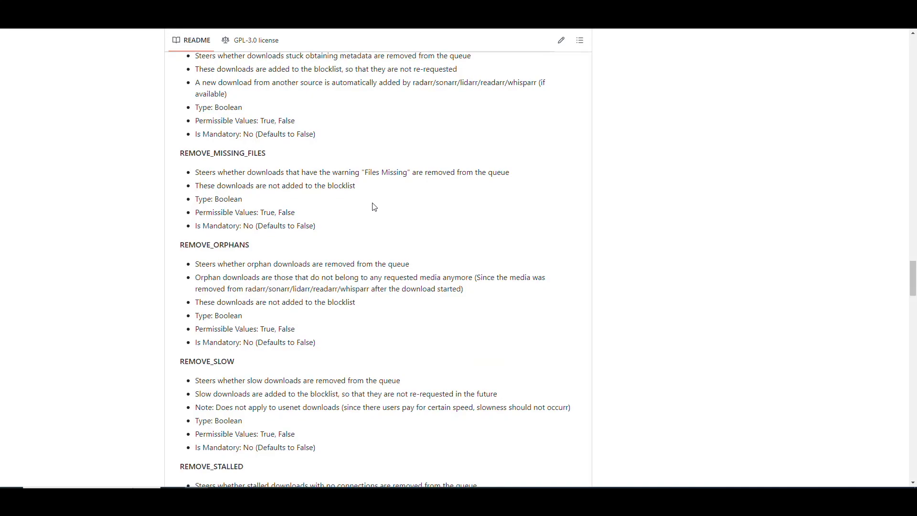
scroll(368, 214, "down", 8)
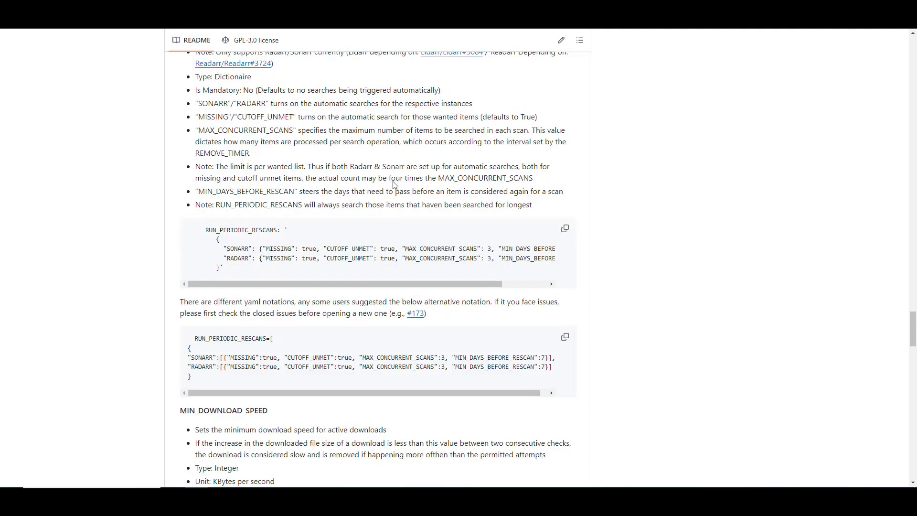
scroll(379, 157, "down", 3)
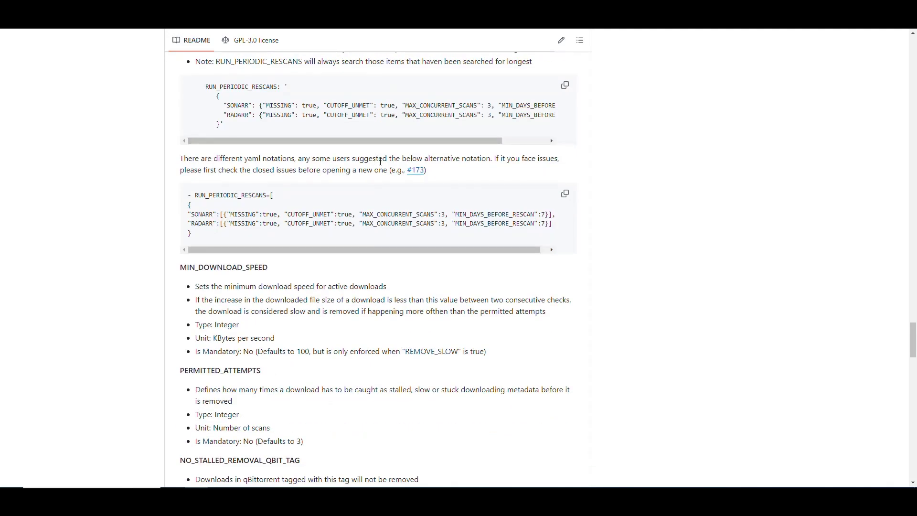
scroll(379, 158, "up", 3)
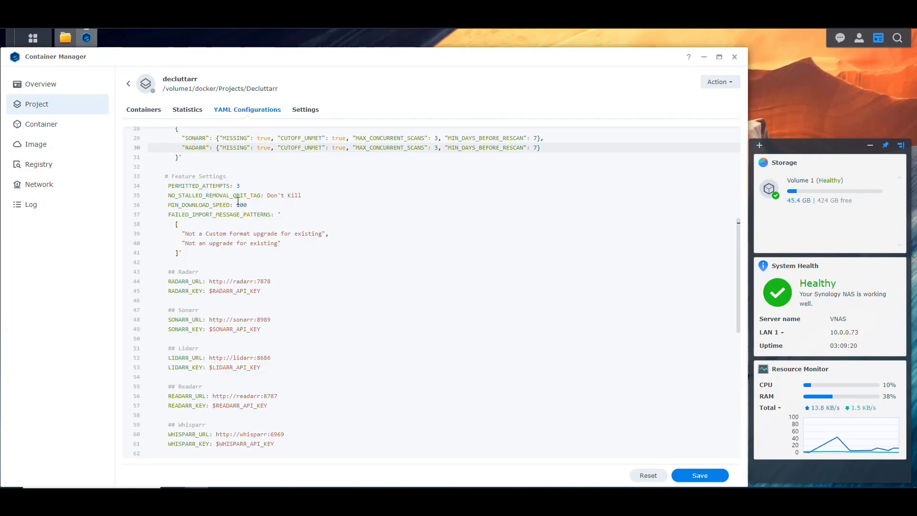
Check PERMITTED_ATTEMPTS: 3, then bring the Radarr-through-qBittorrent connection sections into view
left_click_drag(240, 186, 171, 186)
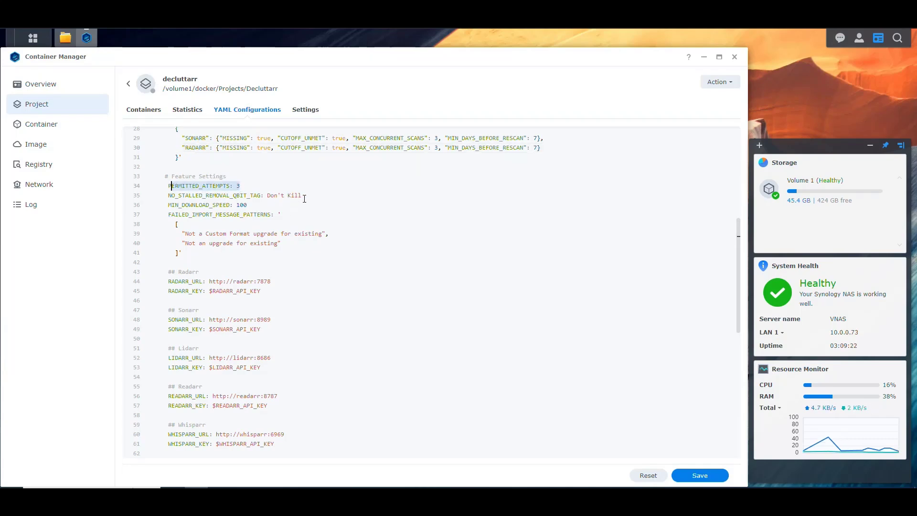
left_click_drag(196, 262, 152, 174)
left_click(195, 262)
scroll(295, 247, "down", 1)
scroll(295, 247, "down", 3)
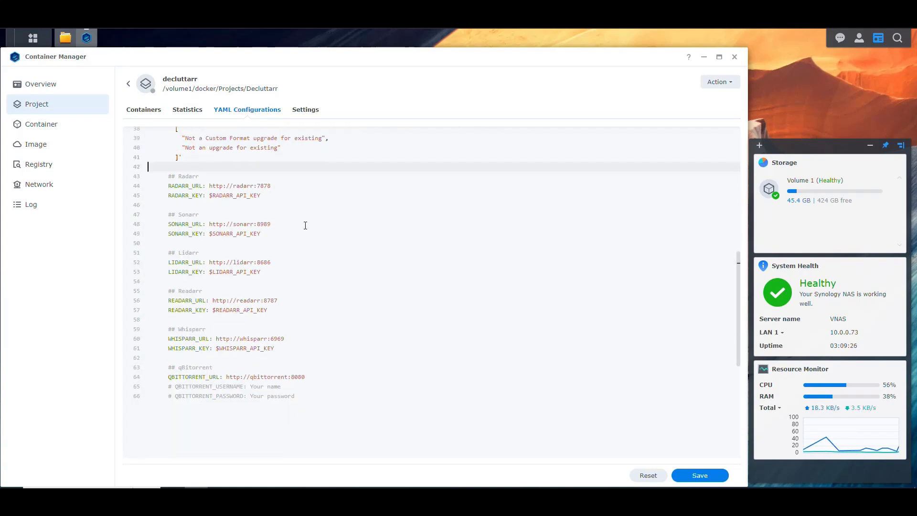
left_click(253, 162)
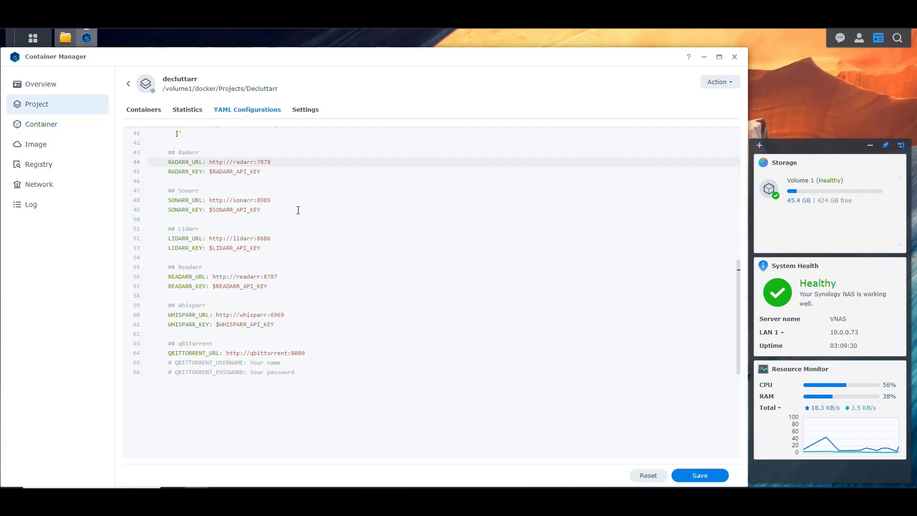
key("shift+Right")
key("shift+Right")
key("shift+Right")
key("shift+Right")
key("shift+Right")
key("shift+Right")
type("10.0.0.73")
key("Right")
key("shift+End")
type("808")
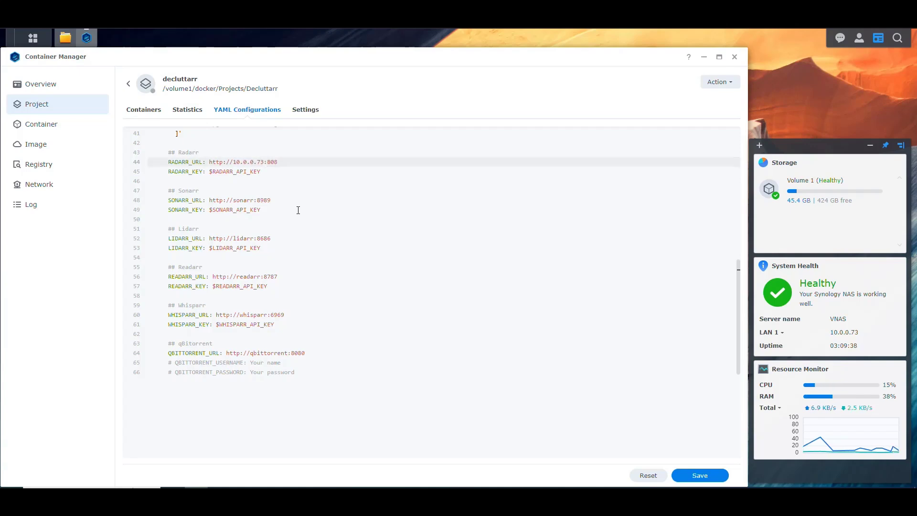
type("3")
Replace the RADARR_KEY placeholder with the API key from Radarr's General settings
left_click_drag(261, 171, 210, 172)
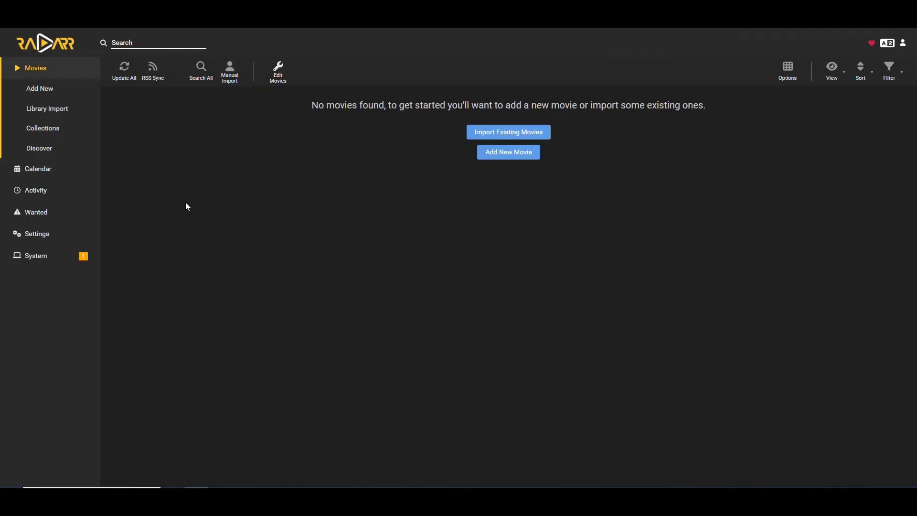
left_click(36, 234)
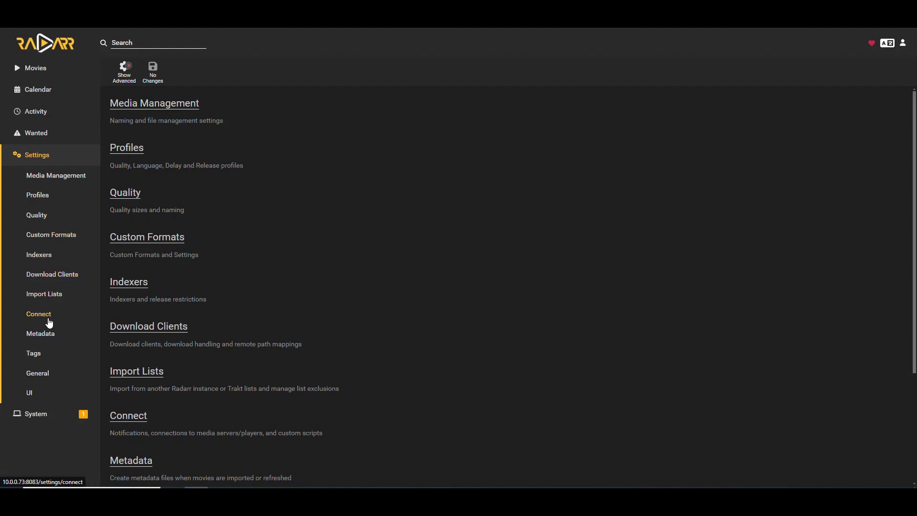
left_click(42, 374)
scroll(356, 247, "down", 5)
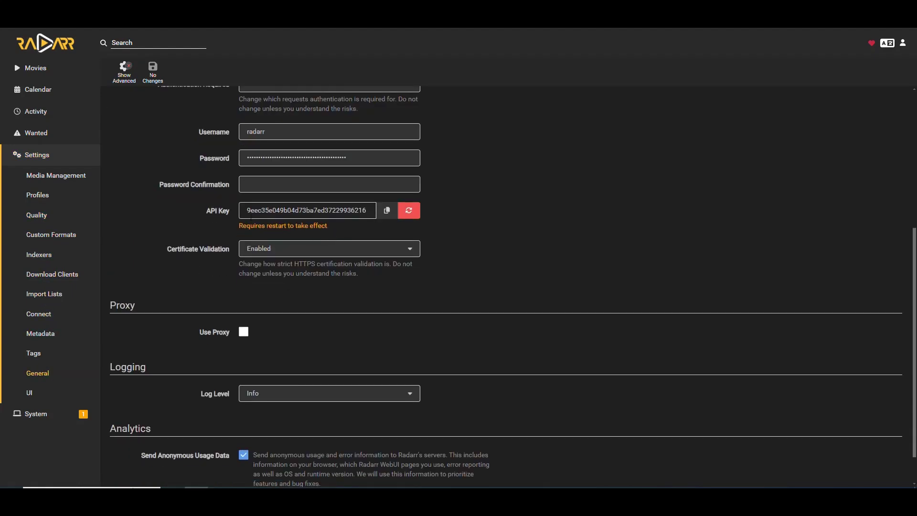
left_click(387, 211)
key("ctrl+v")
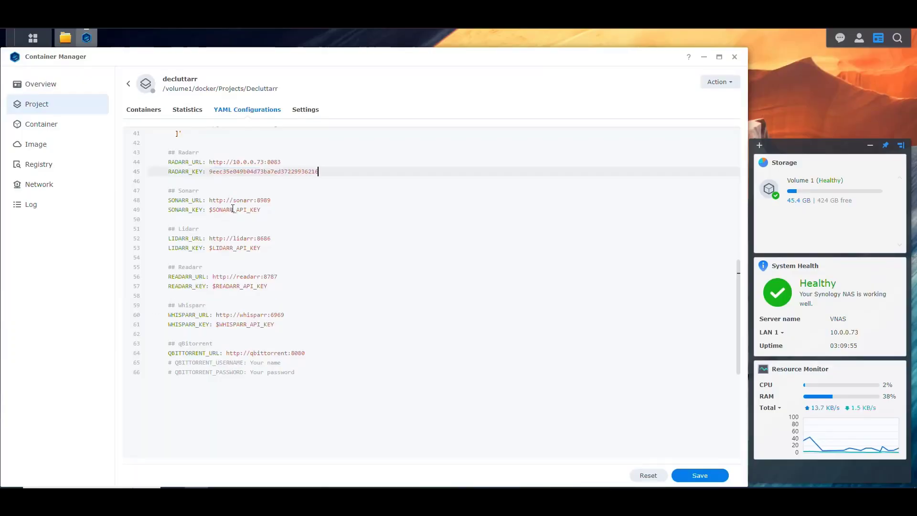
left_click_drag(282, 162, 210, 162)
key("ctrl+c")
left_click_drag(271, 200, 209, 200)
key("ctrl+v")
key("BackSpace")
type("2")
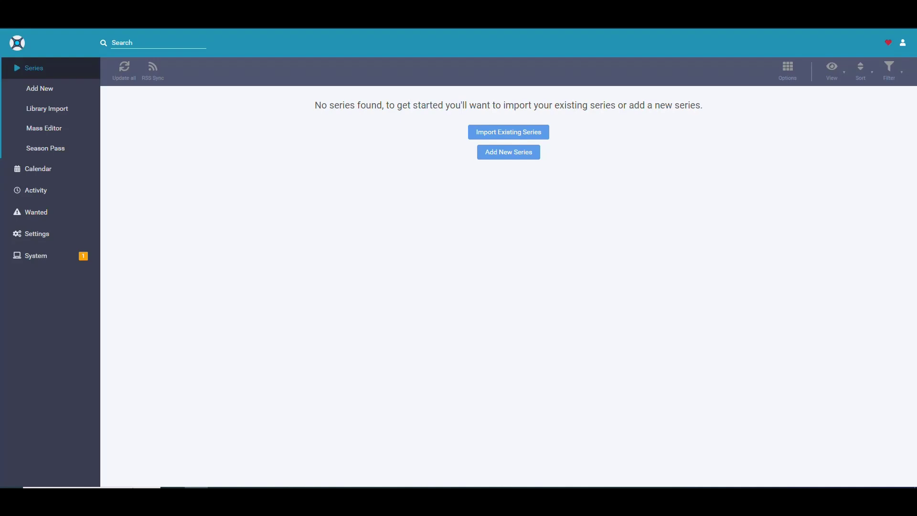
Paste Sonarr's API key from Settings > General over $SONARR_API_KEY on line 49
left_click(36, 234)
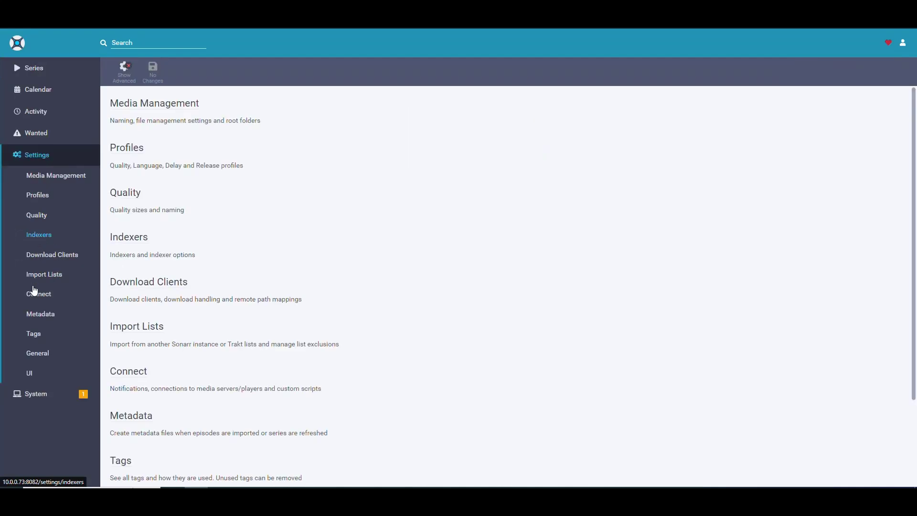
left_click(38, 353)
left_click(387, 380)
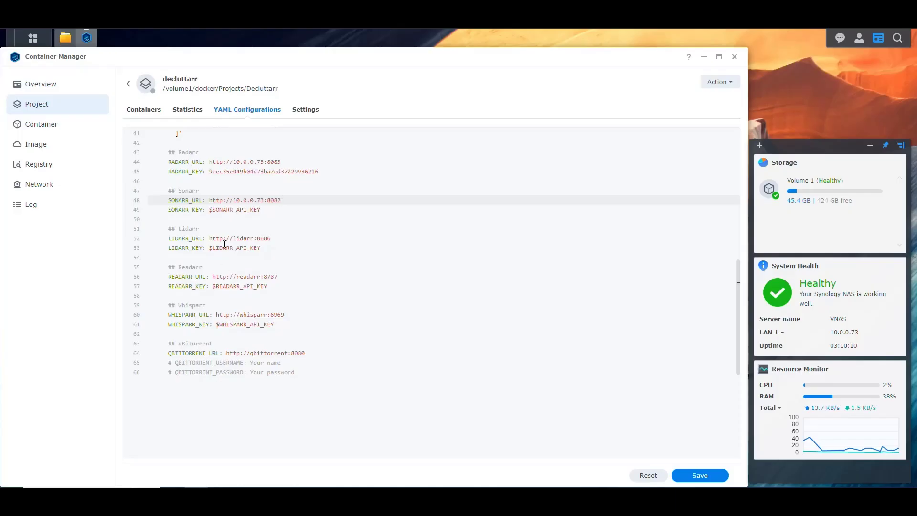
left_click_drag(260, 210, 206, 210)
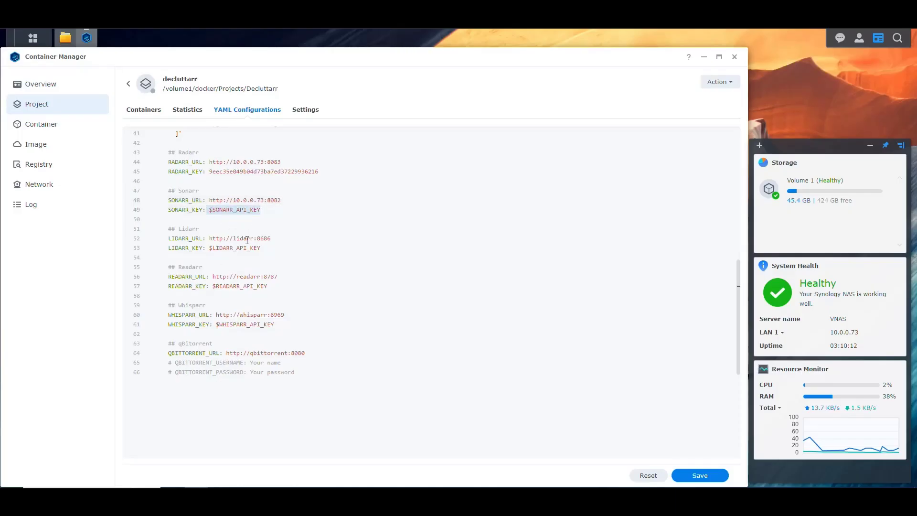
key("ctrl+v")
scroll(265, 224, "down", 1)
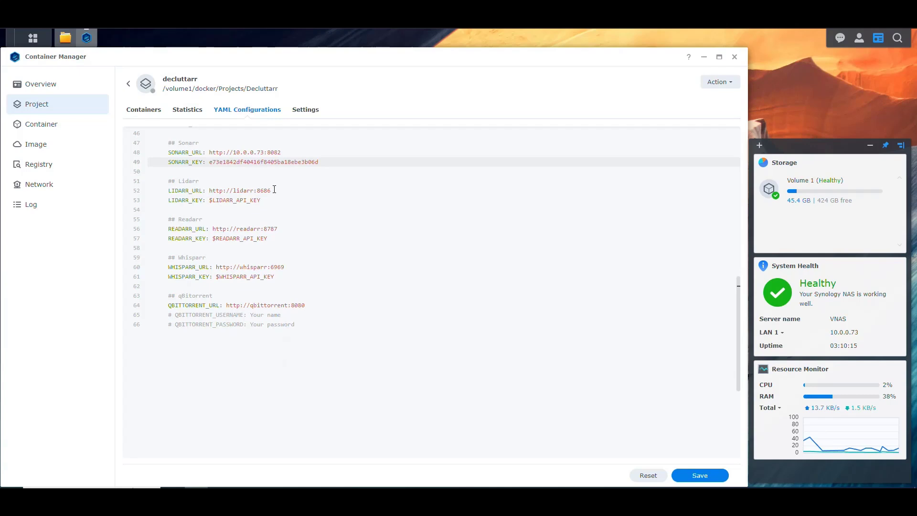
left_click_drag(284, 152, 209, 153)
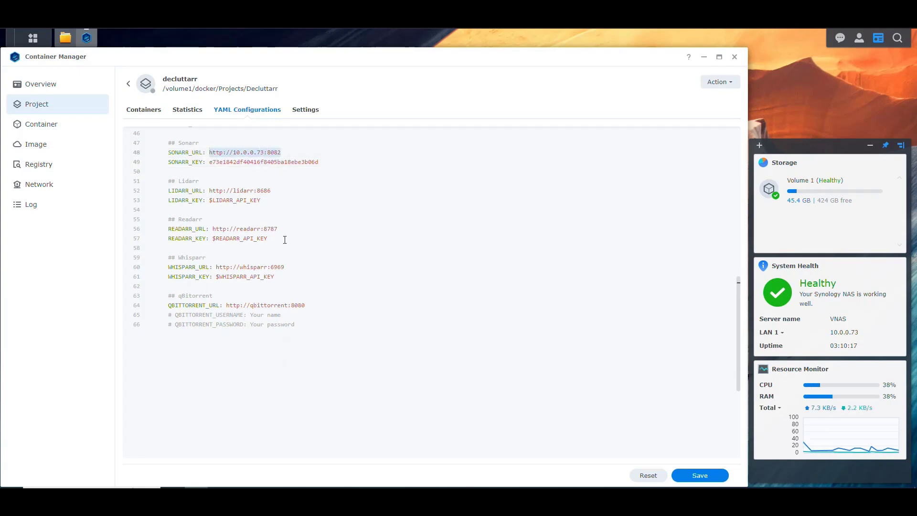
key("ctrl+c")
left_click_drag(274, 190, 209, 190)
key("ctrl+v")
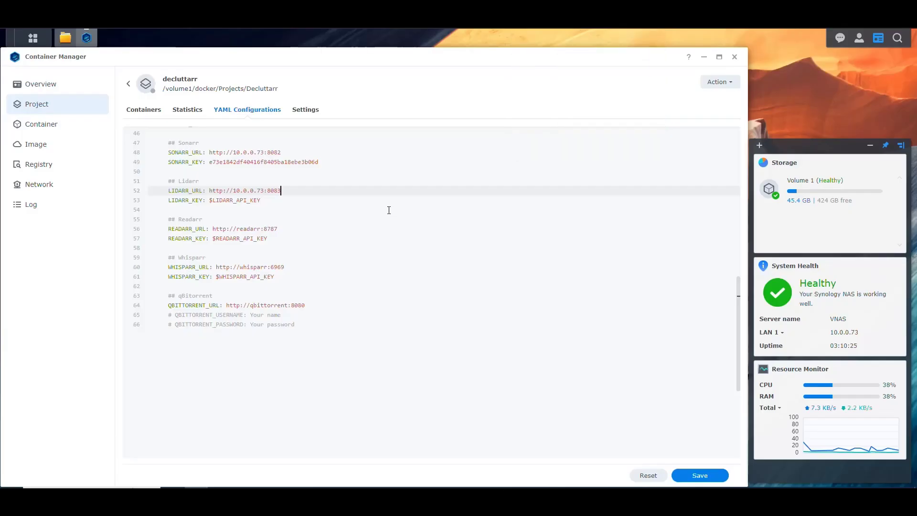
Change LIDARR_URL's port to 8084 and paste Lidarr's API key over $LIDARR_API_KEY on line 53
key("BackSpace")
scroll(387, 209, "up", 2)
left_click_drag(262, 248, 209, 248)
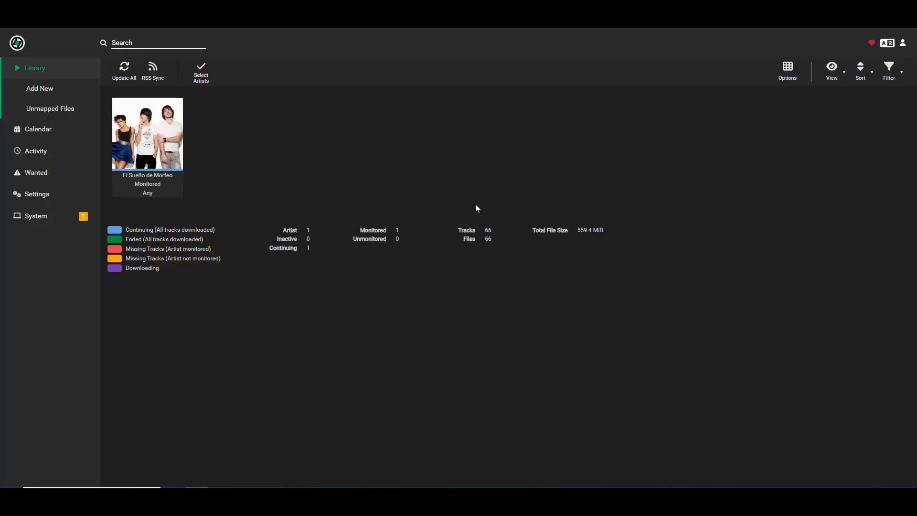
left_click(43, 195)
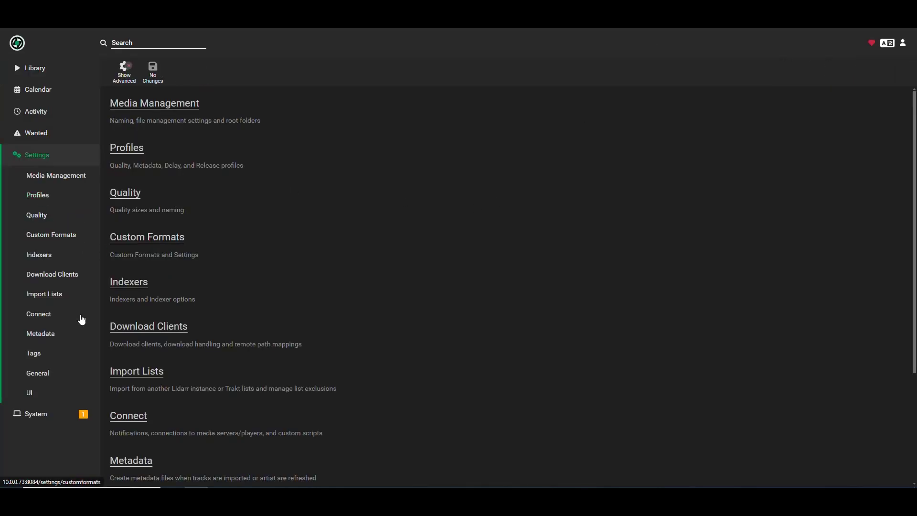
left_click(40, 373)
scroll(274, 347, "down", 3)
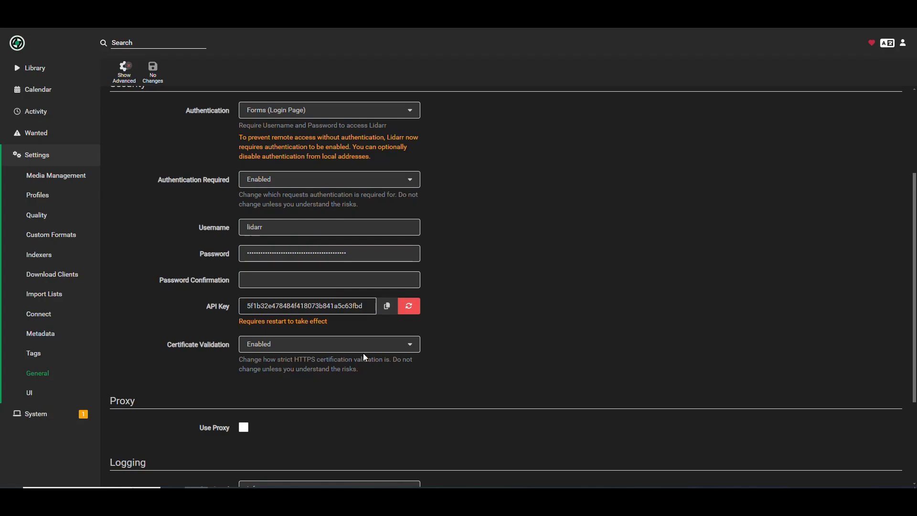
left_click(387, 306)
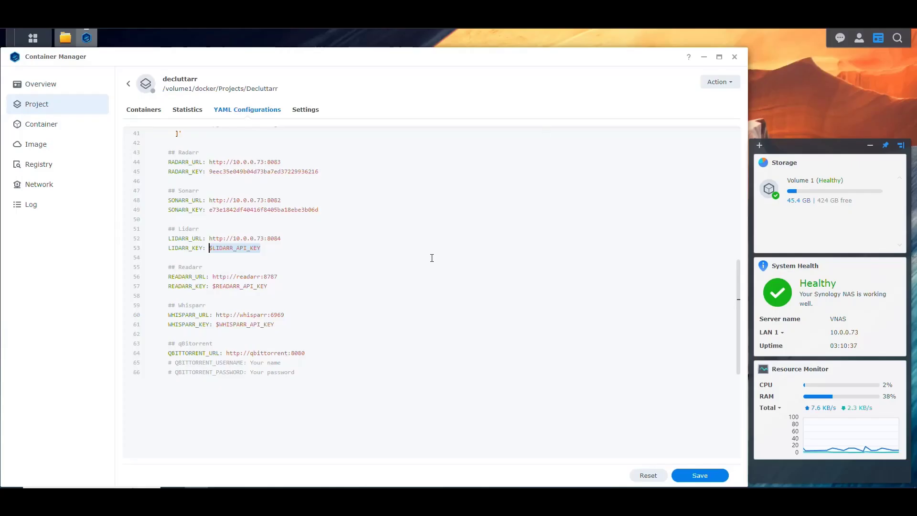
key("ctrl+v")
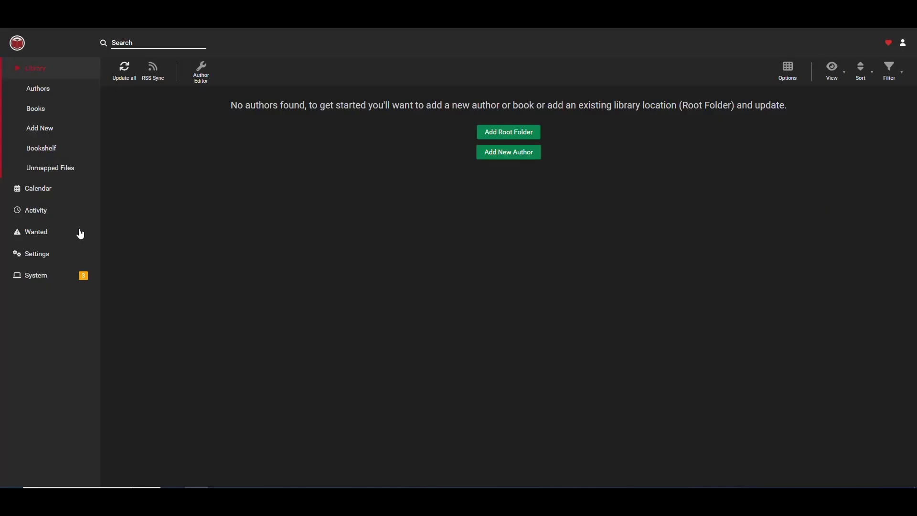
Paste Readarr's API key from Settings > General over $READARR_API_KEY on line 57
left_click(38, 254)
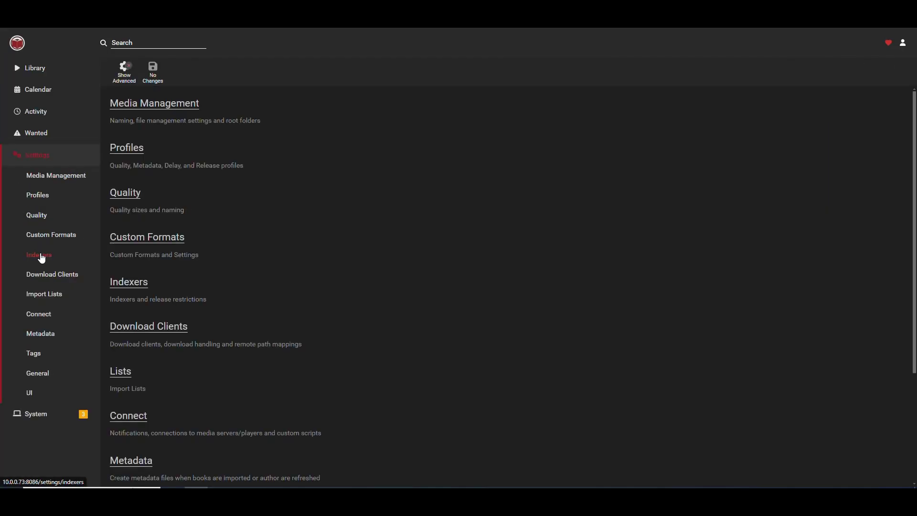
left_click(36, 375)
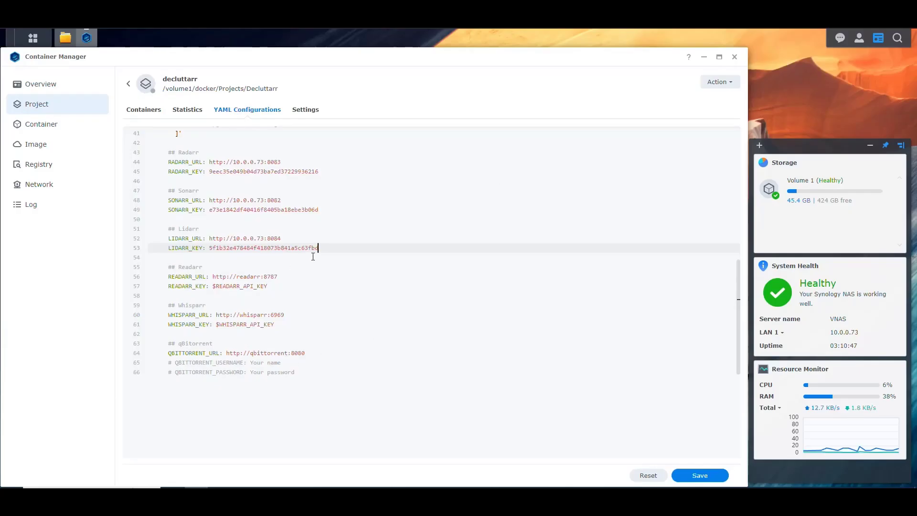
left_click_drag(318, 248, 210, 249)
left_click_drag(268, 286, 213, 286)
key("ctrl+v")
Copy the Lidarr URL over READARR_URL on line 56 to start the 8086 address
left_click_drag(284, 239, 210, 239)
left_click_drag(281, 280, 213, 277)
key("ctrl+v")
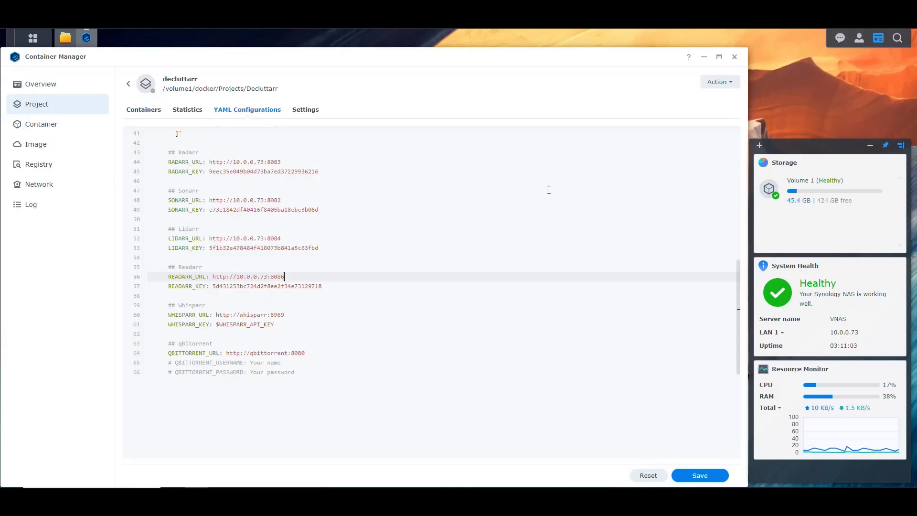
Fill the Whisparr lines with Readarr's URL on port 8089 and Readarr's API key
scroll(308, 304, "down", 1)
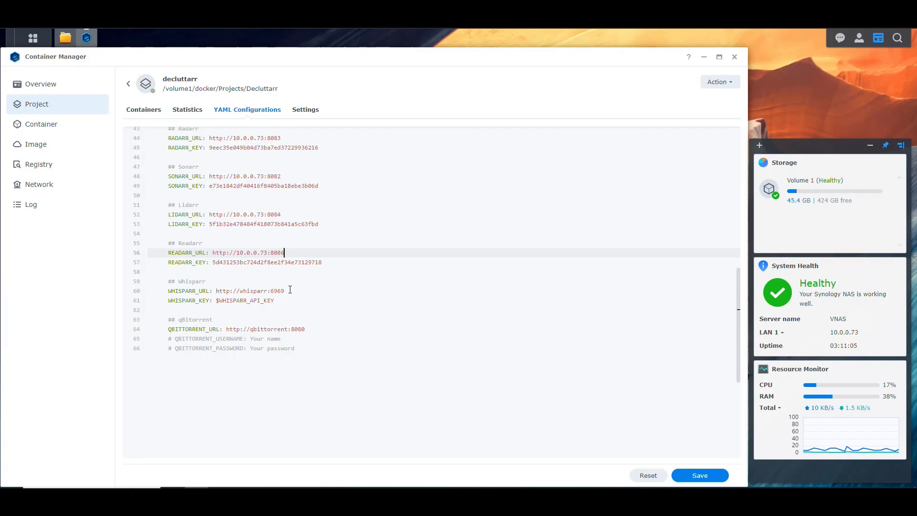
left_click_drag(284, 252, 214, 253)
left_click_drag(284, 291, 214, 291)
key("ctrl+v")
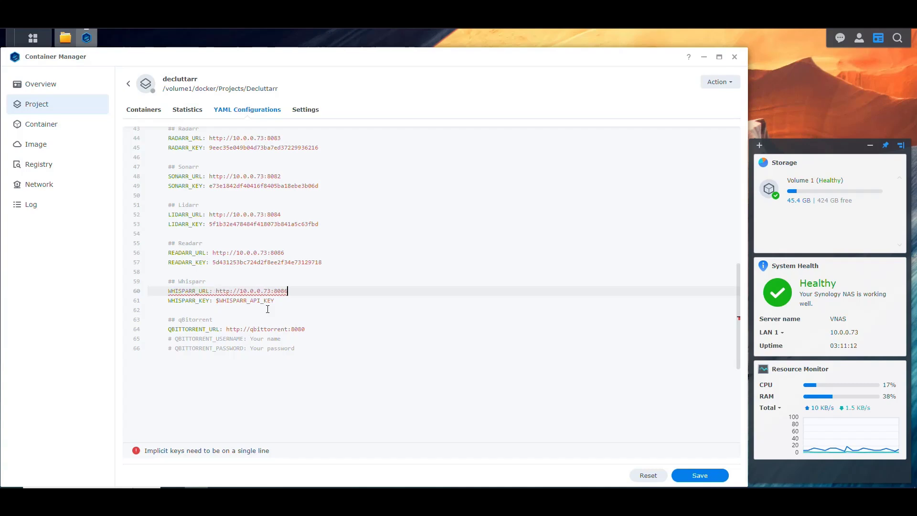
key("End")
key("BackSpace")
type("9")
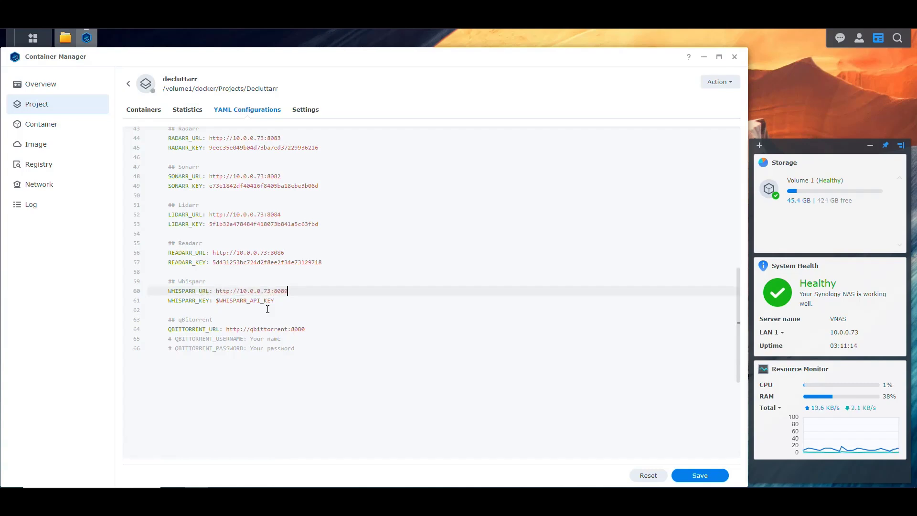
left_click_drag(325, 267, 215, 265)
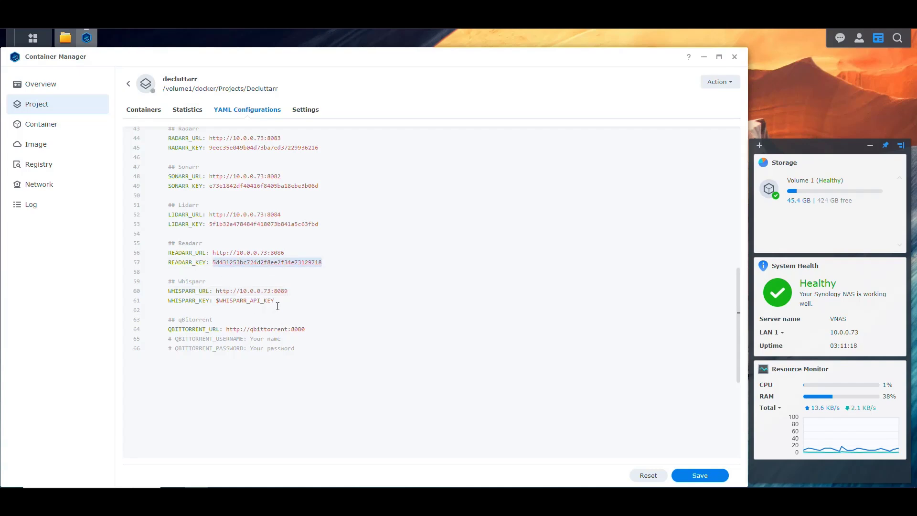
left_click_drag(275, 300, 215, 301)
key("ctrl+v")
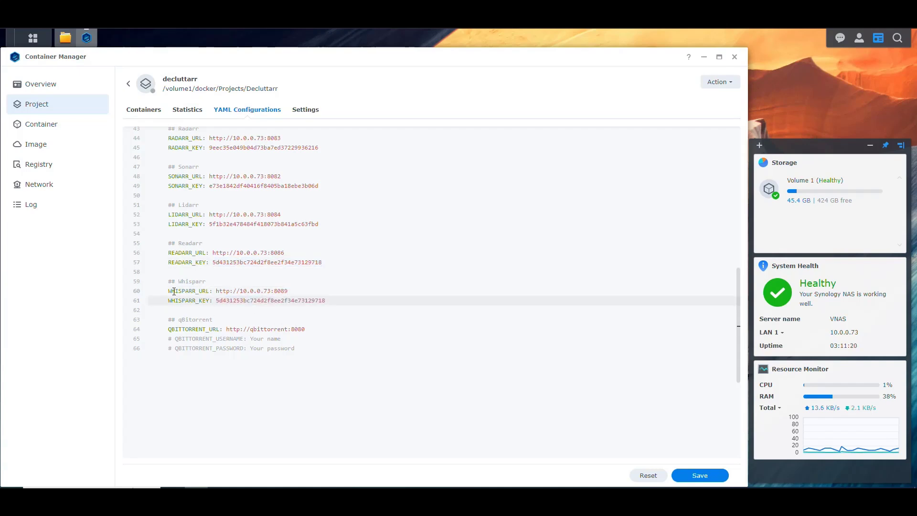
Comment out the WHISPARR_URL and WHISPARR_KEY lines with #
left_click(168, 291)
type("#")
left_click(168, 301)
type("#")
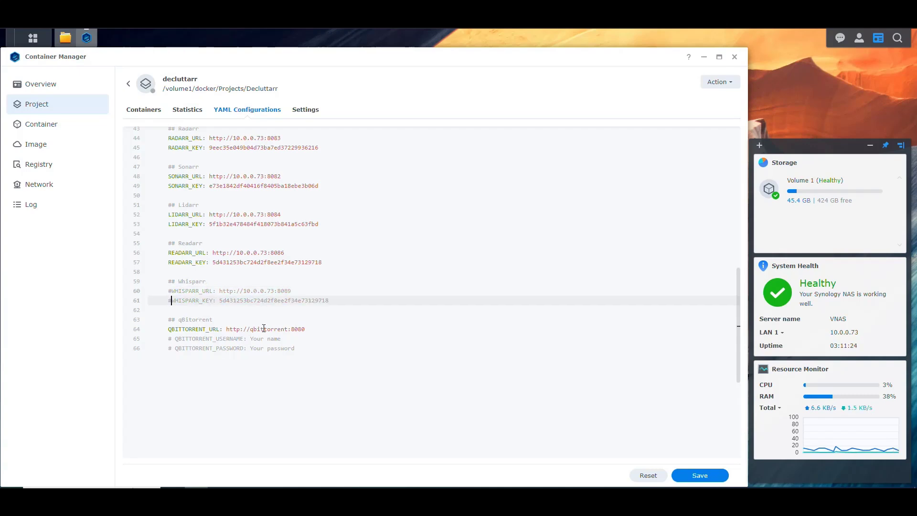
Uncomment the qBittorrent username and password lines 65–66
left_click(310, 340)
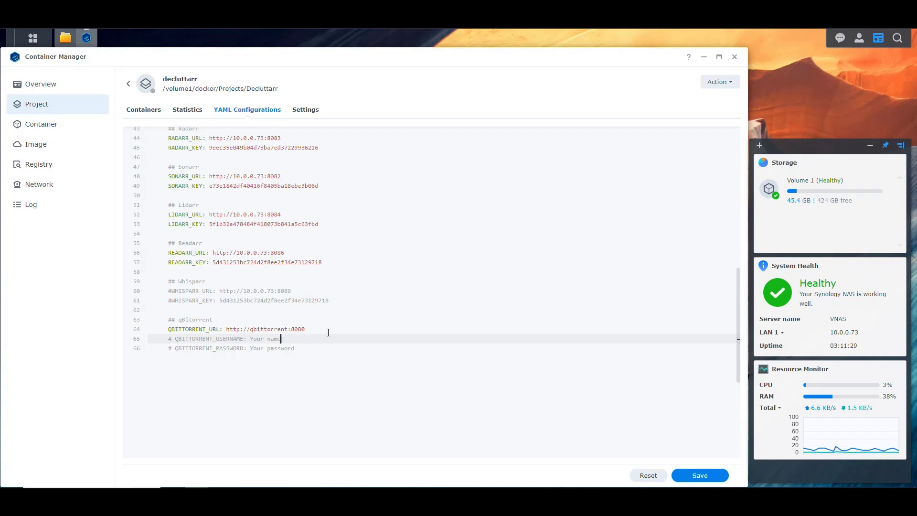
key("Delete")
key("Delete")
key("Down")
key("Delete")
key("Delete")
key("End")
key("Up")
Replace the placeholder qBittorrent username and password with the account's credentials
key("BackSpace")
key("BackSpace")
key("BackSpace")
key("BackSpace")
key("BackSpace")
key("BackSpace")
key("BackSpace")
key("BackSpace")
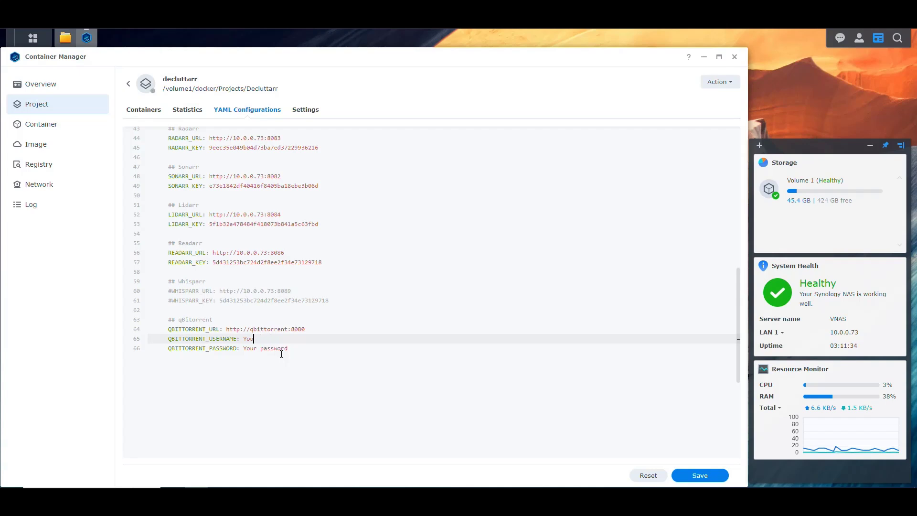
key("shift+Left")
key("shift+Left")
key("shift+Left")
key("shift+Left")
key("shift+Left")
key("shift+Left")
key("shift+Left")
key("shift+Left")
key("shift+Left")
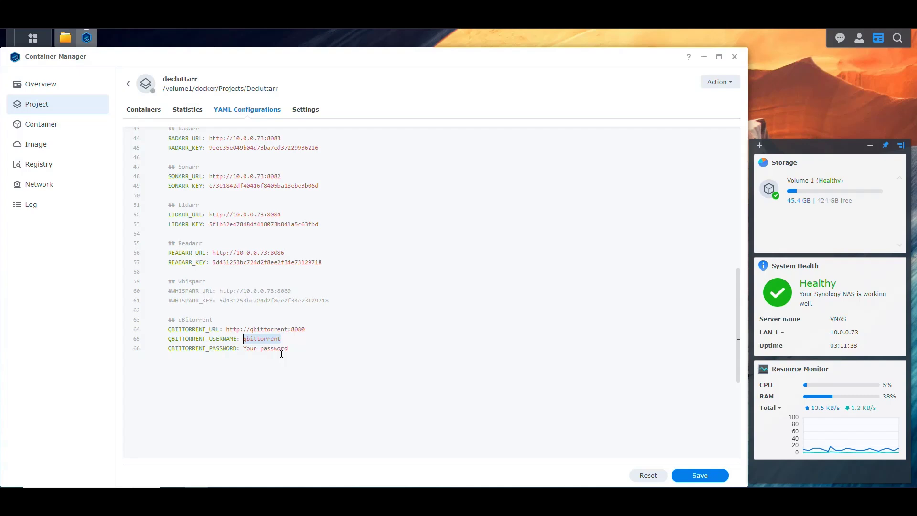
key("ctrl+c")
left_click_drag(287, 350, 243, 349)
key("ctrl+v")
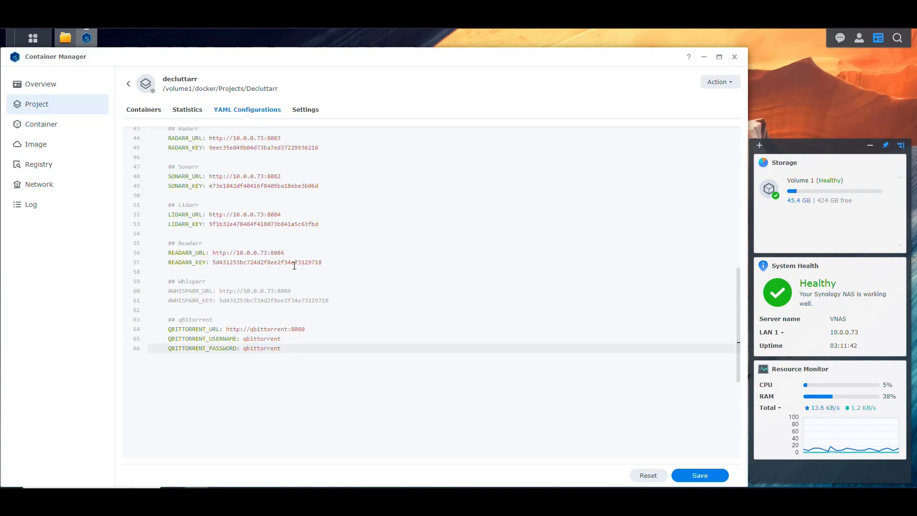
left_click_drag(284, 253, 214, 255)
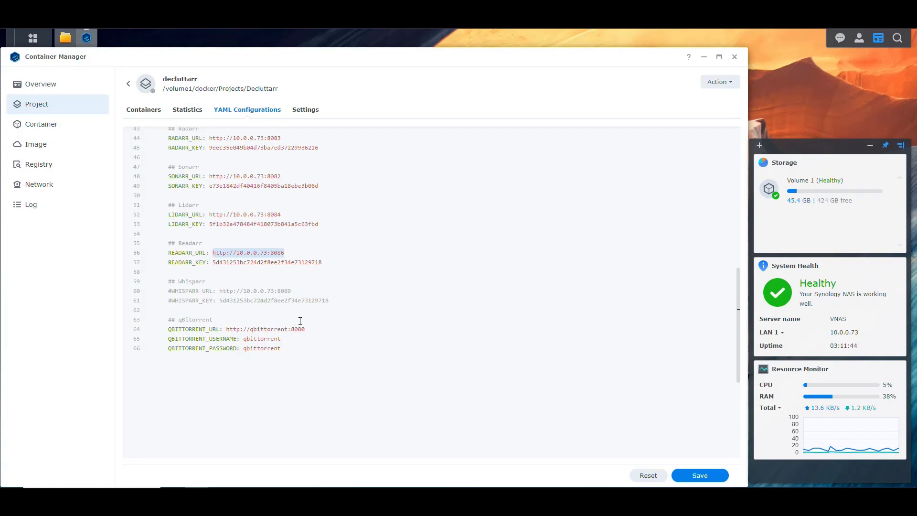
key("ctrl+c")
left_click_drag(310, 329, 226, 330)
key("ctrl+v")
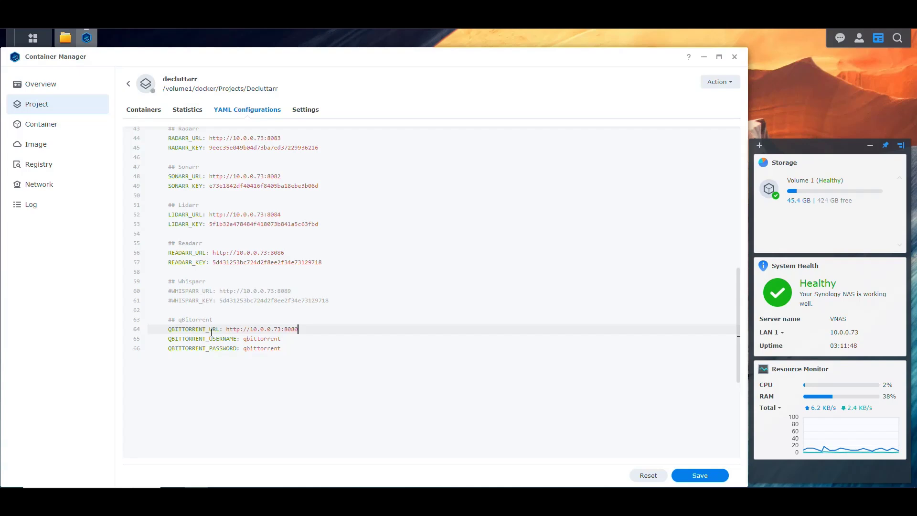
left_click(360, 353)
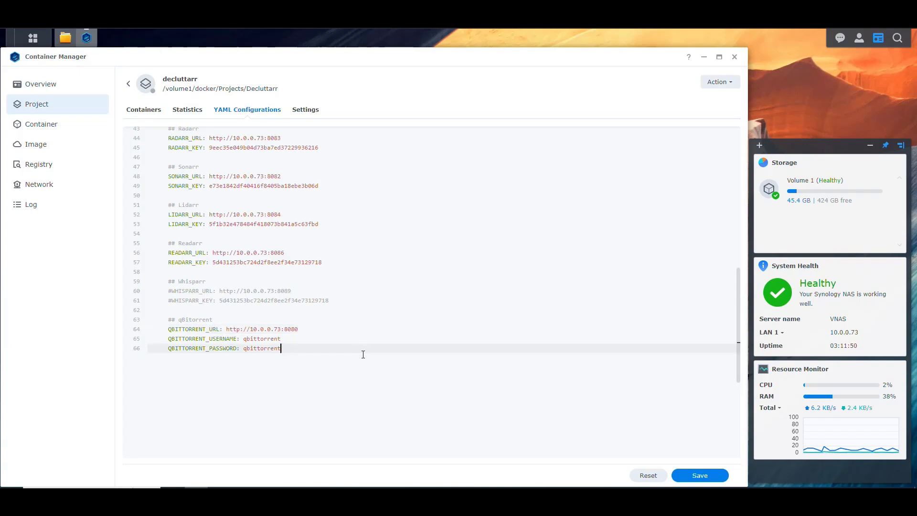
Save the decluttarr YAML and build and start the project, rebuilding the image
scroll(372, 344, "up", 3)
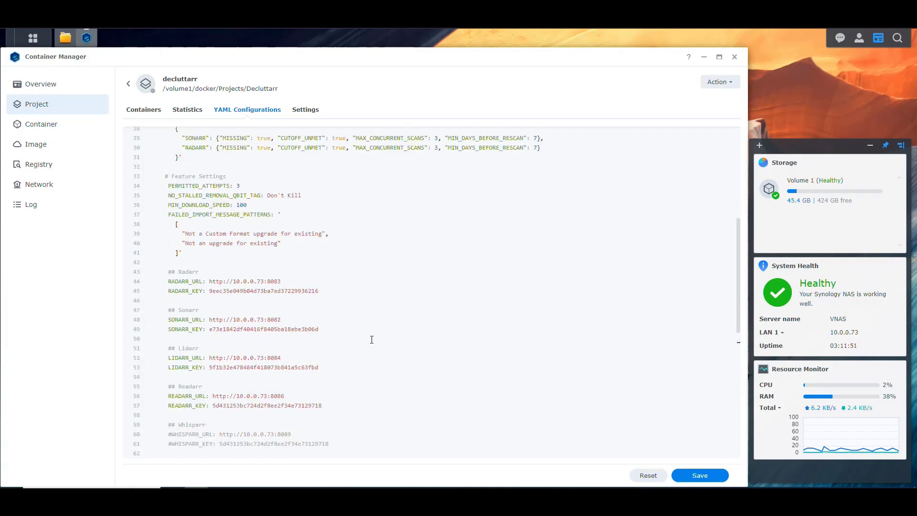
scroll(372, 337, "up", 4)
scroll(381, 334, "down", 9)
scroll(382, 330, "up", 4)
scroll(382, 329, "up", 1)
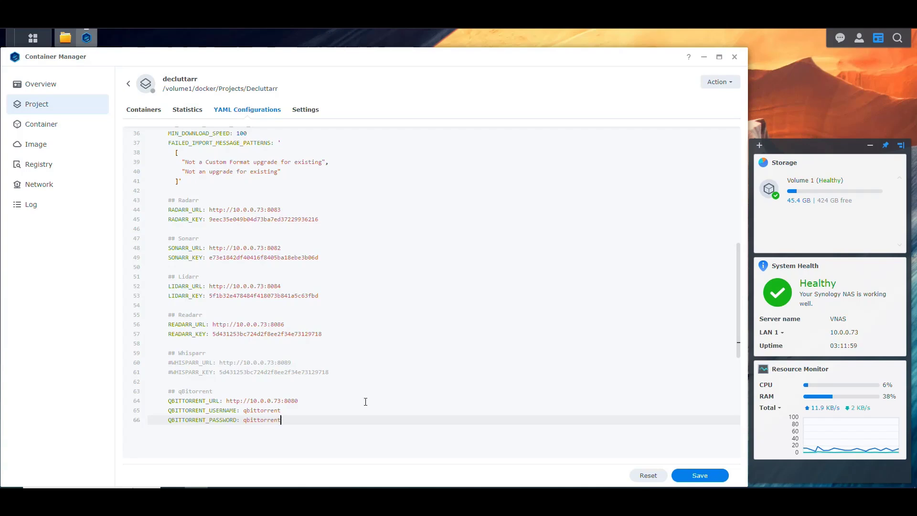
scroll(371, 401, "up", 7)
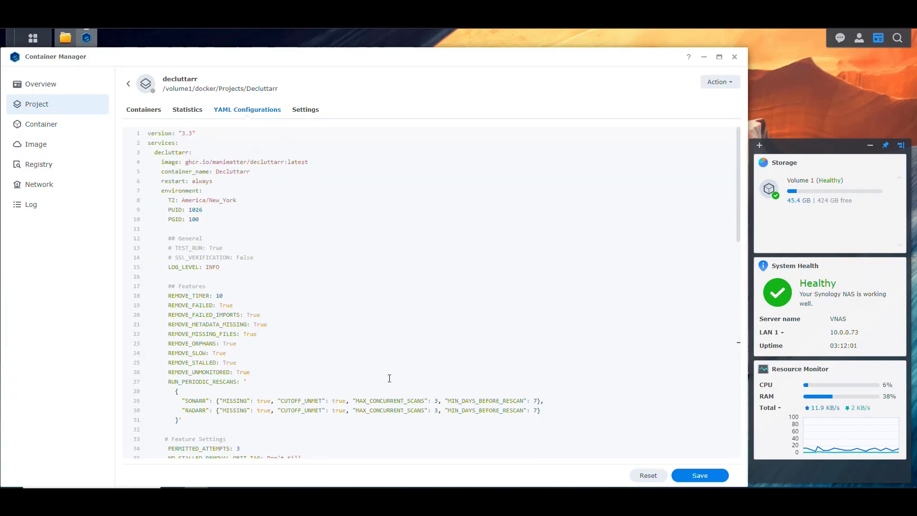
scroll(410, 373, "down", 10)
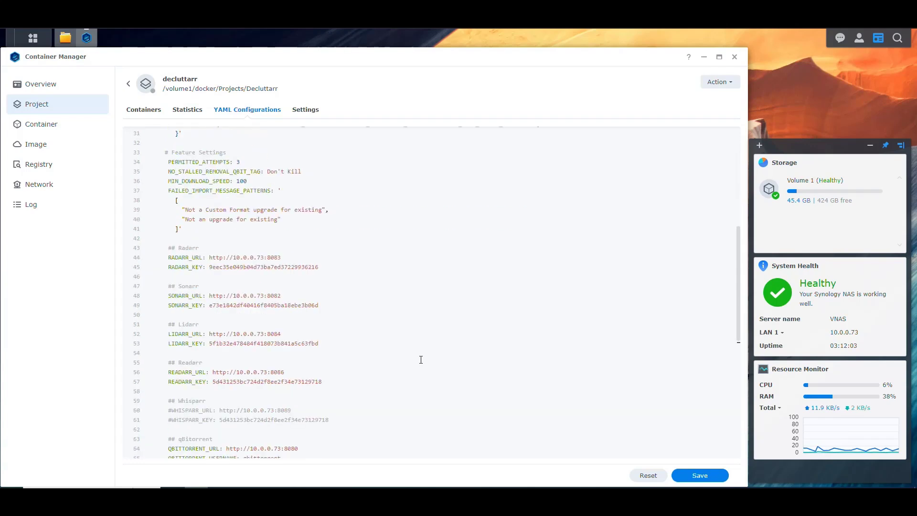
left_click(710, 476)
left_click(454, 300)
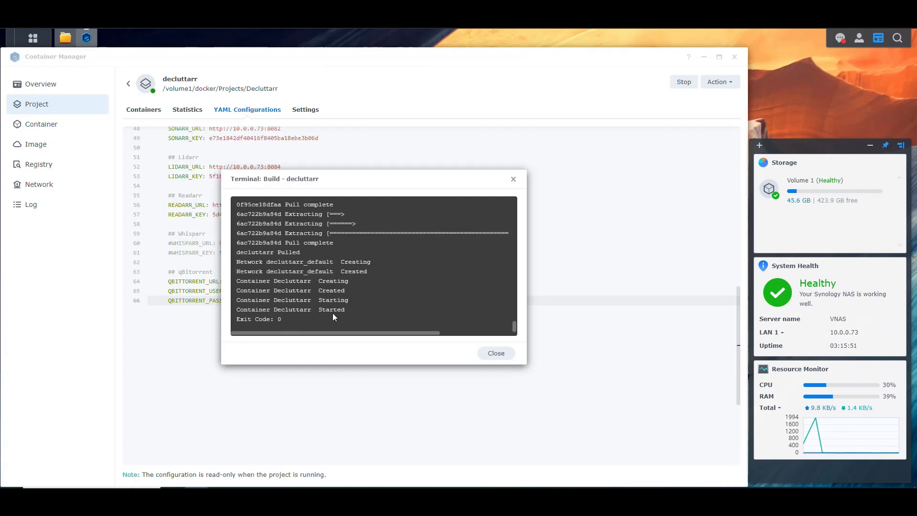
Close the Exit Code 0 build output, review the YAML, and list the running Decluttarr container
left_click(495, 353)
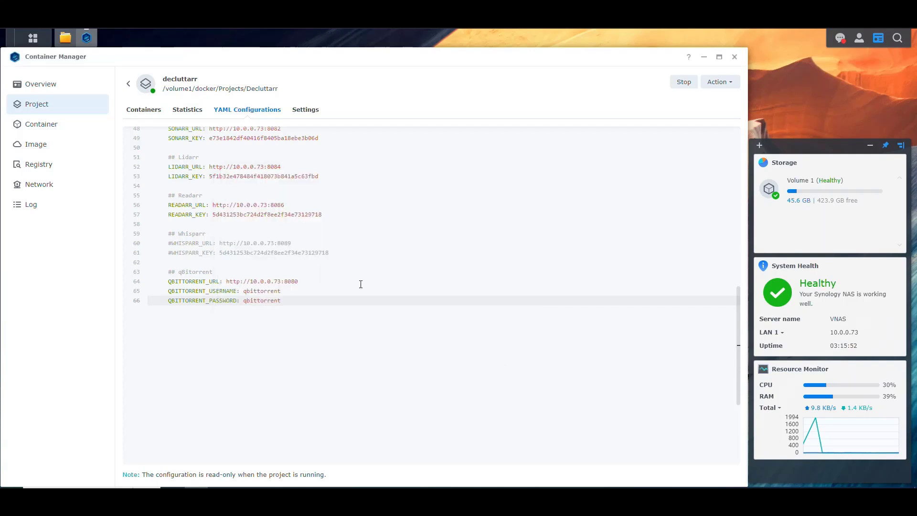
scroll(418, 285, "up", 10)
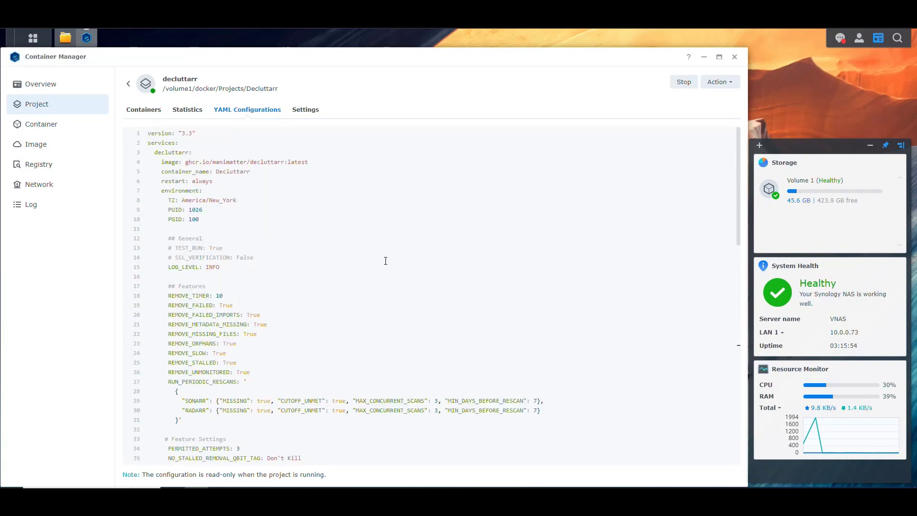
left_click(270, 201)
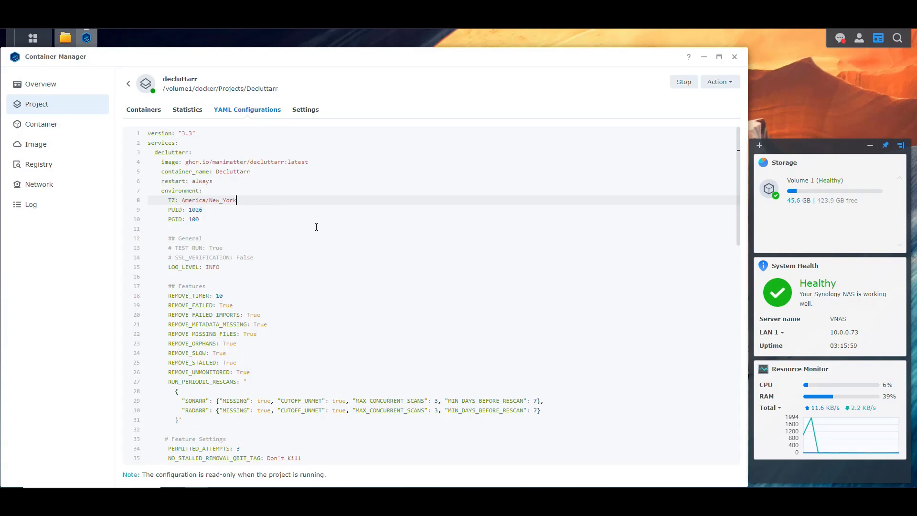
scroll(321, 212, "down", 1)
scroll(351, 222, "down", 2)
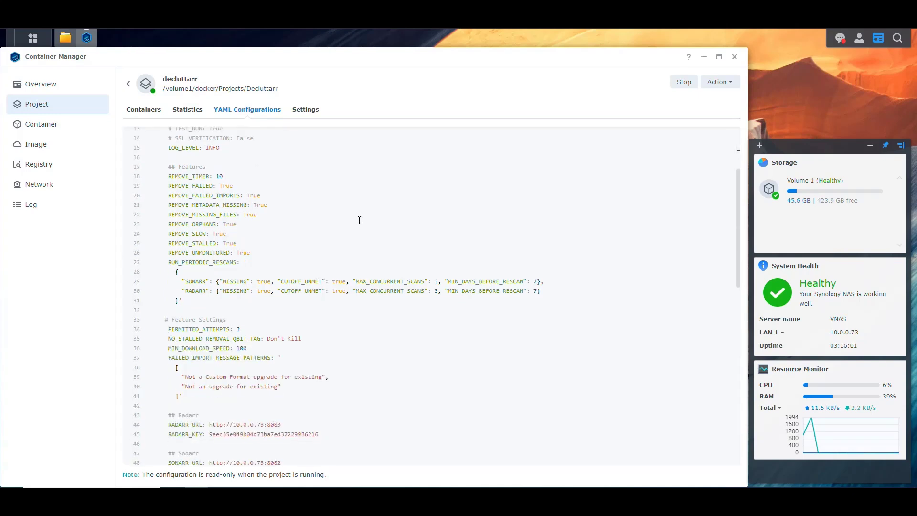
scroll(354, 222, "down", 8)
scroll(361, 241, "up", 10)
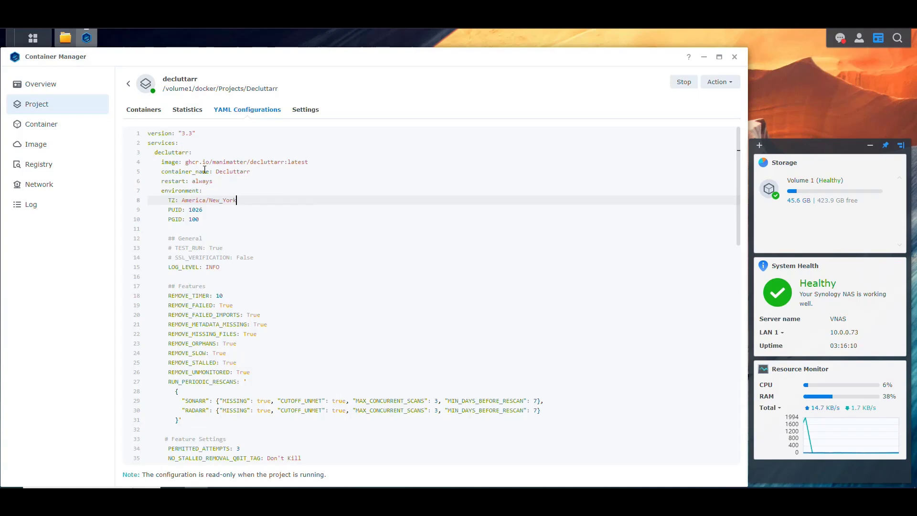
left_click(144, 111)
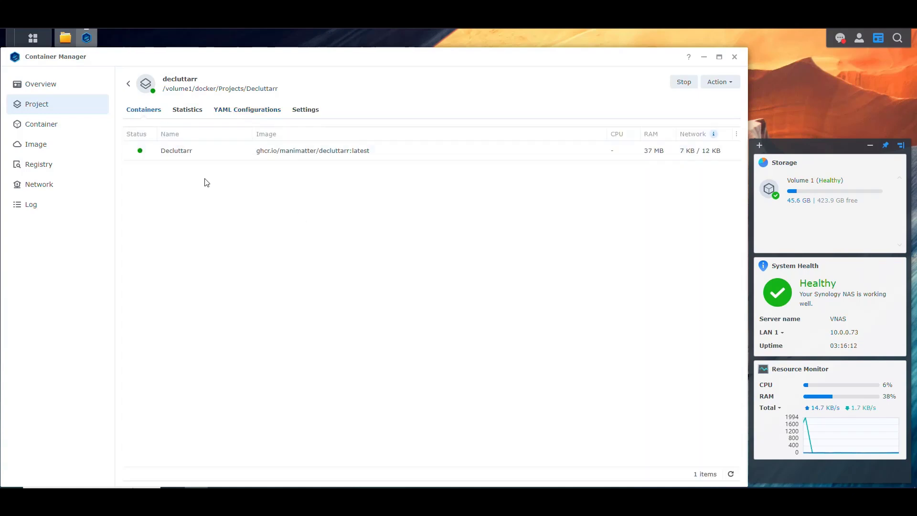
Open the Decluttarr container's Log tab and scroll through its 39 startup entries
left_click(184, 152)
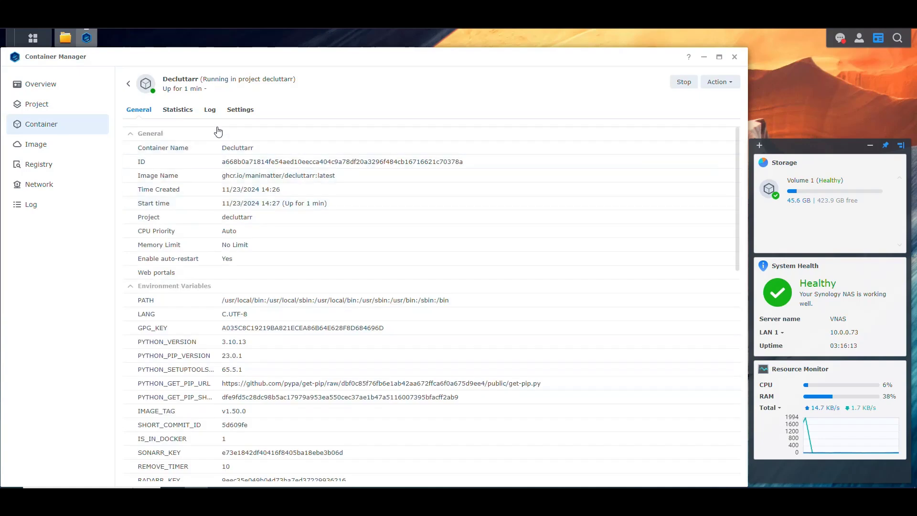
left_click(210, 110)
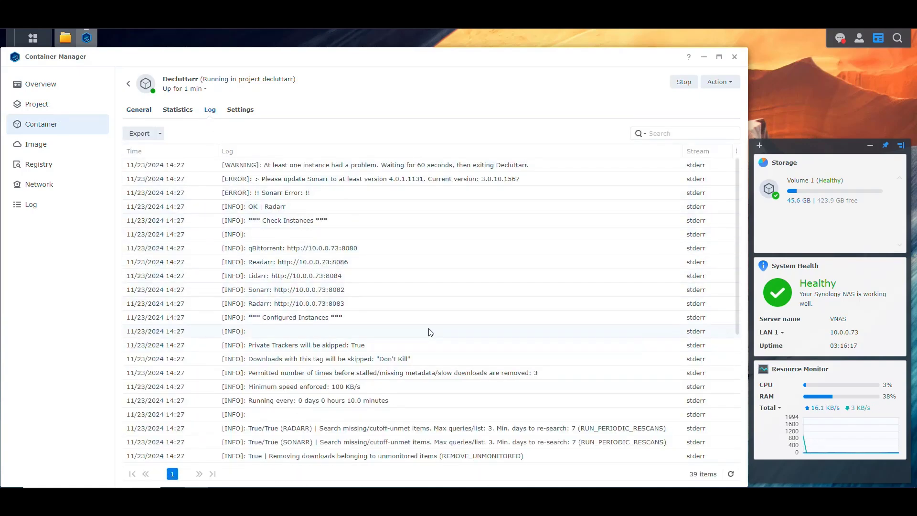
scroll(434, 296, "down", 5)
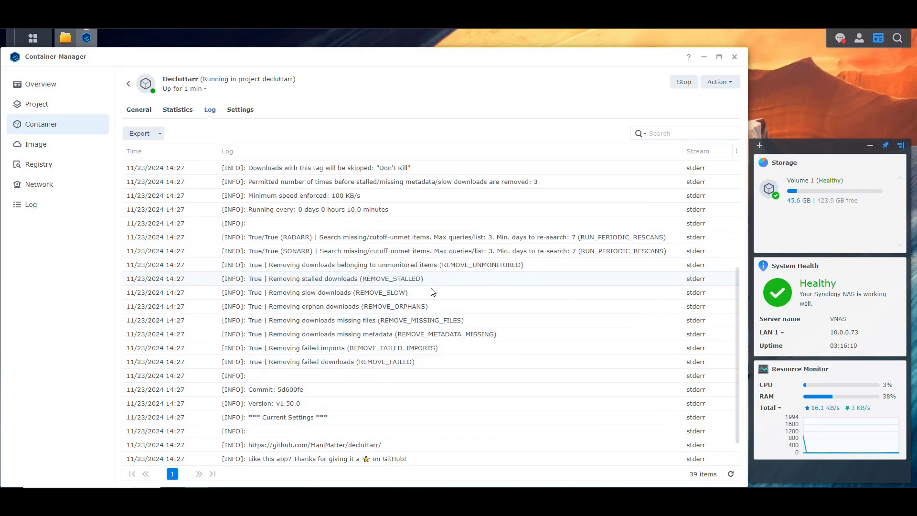
scroll(391, 340, "up", 5)
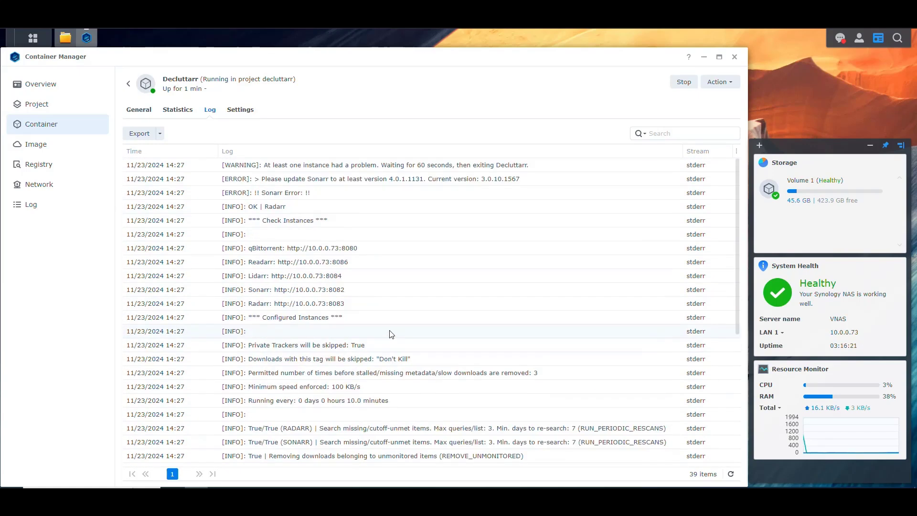
scroll(392, 334, "down", 5)
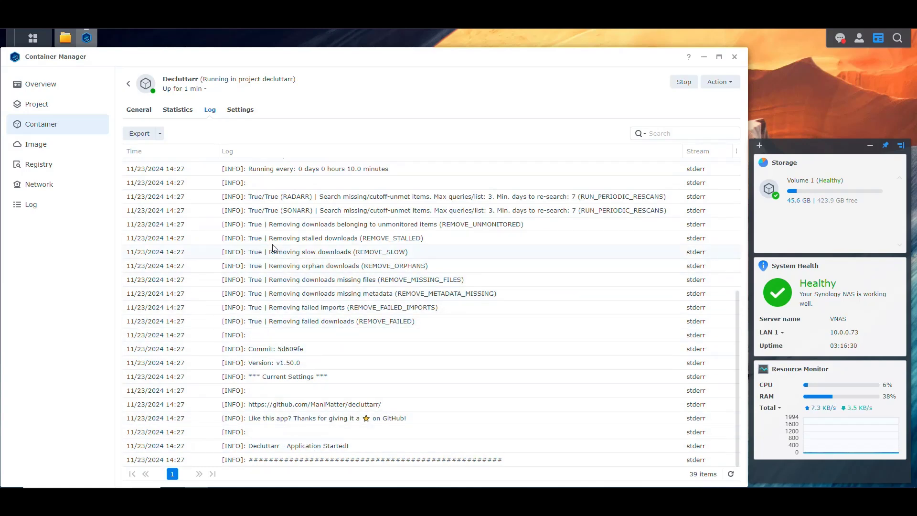
scroll(282, 277, "up", 3)
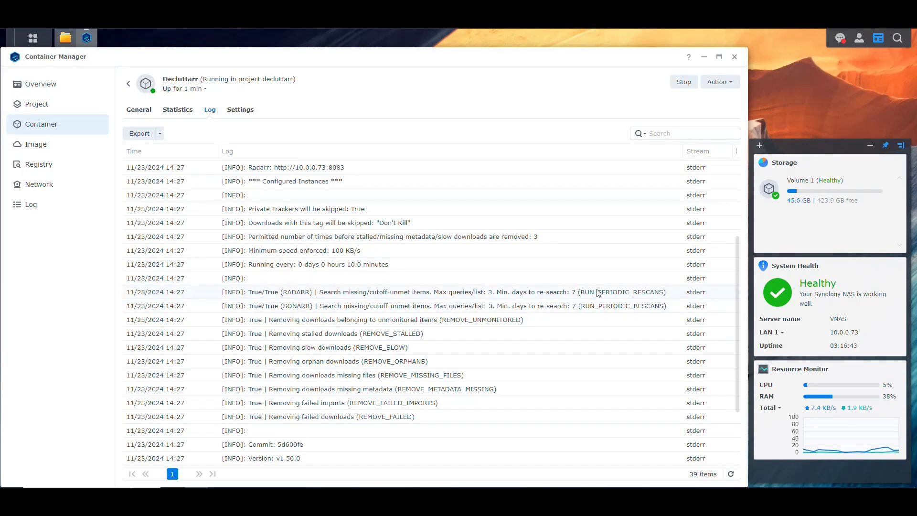
Scroll to the log's top and refresh it to show 78 entries with the Sonarr version error
scroll(367, 352, "up", 1)
scroll(367, 352, "up", 3)
scroll(316, 352, "up", 1)
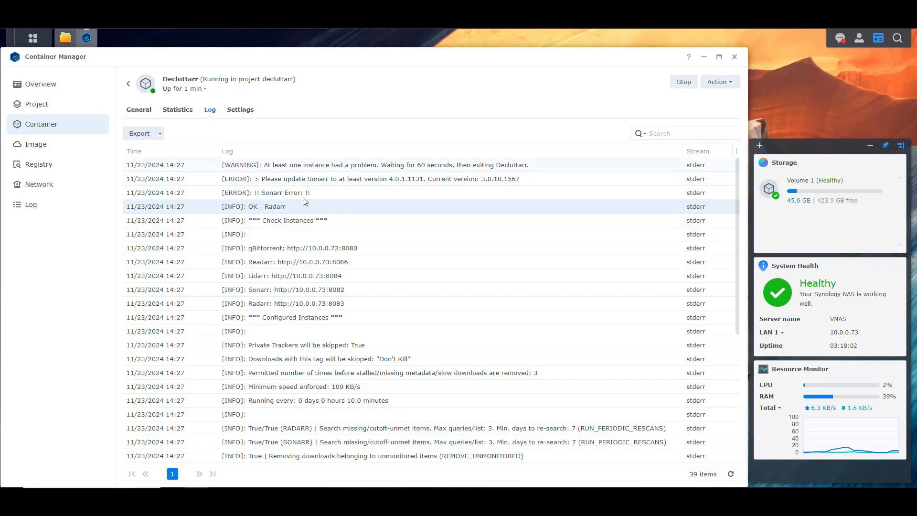
left_click(731, 474)
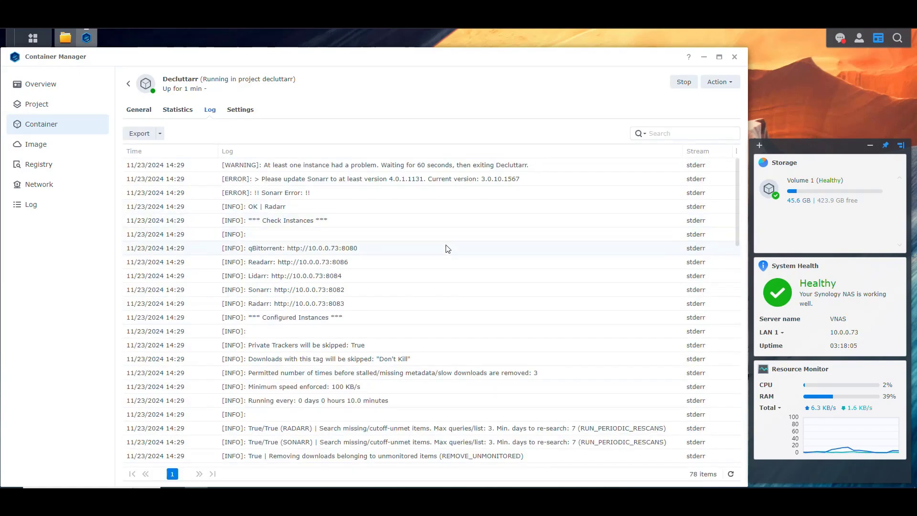